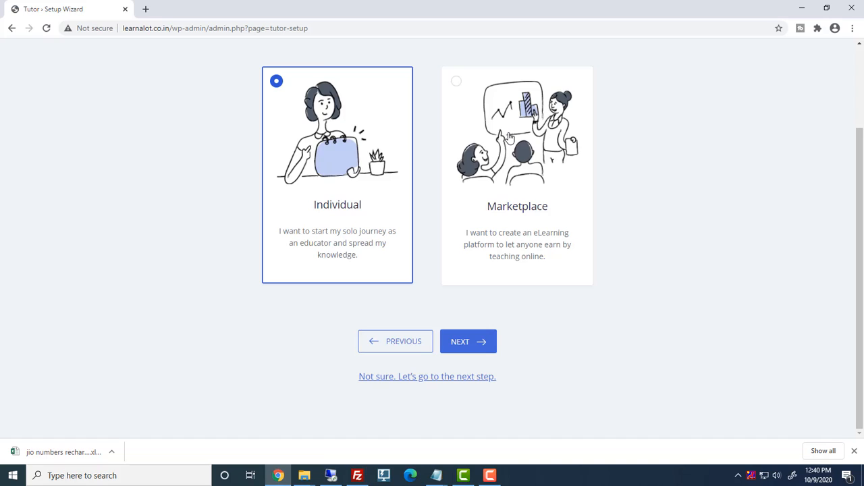
Choose the Individual setup type and accept the default general settings in the setup wizard.
{"action": "left_click", "coordinate": [509, 137]}
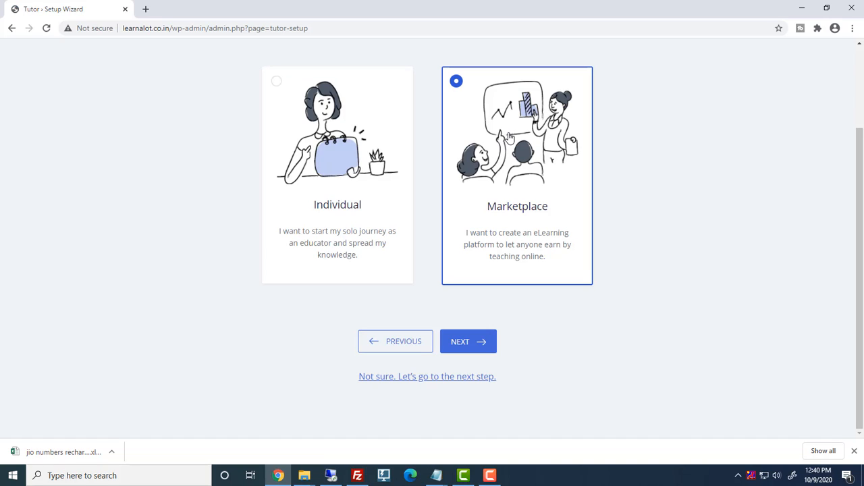
{"action": "left_click", "coordinate": [382, 157]}
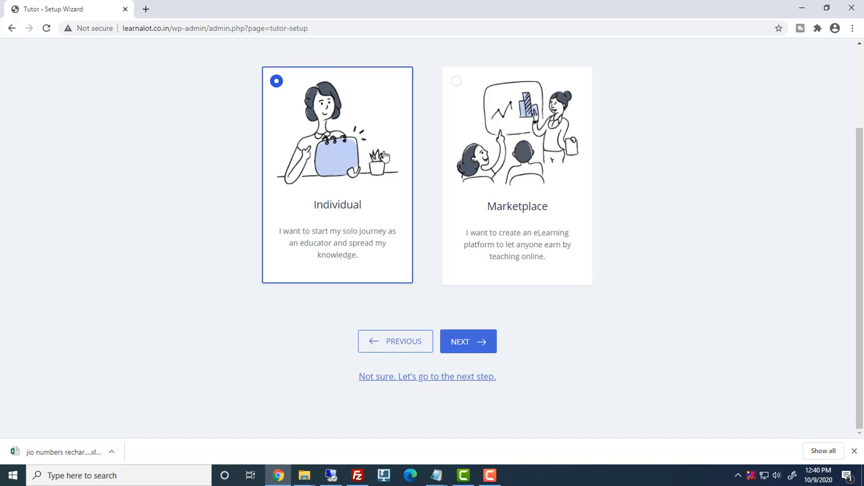
{"action": "left_click", "coordinate": [478, 341]}
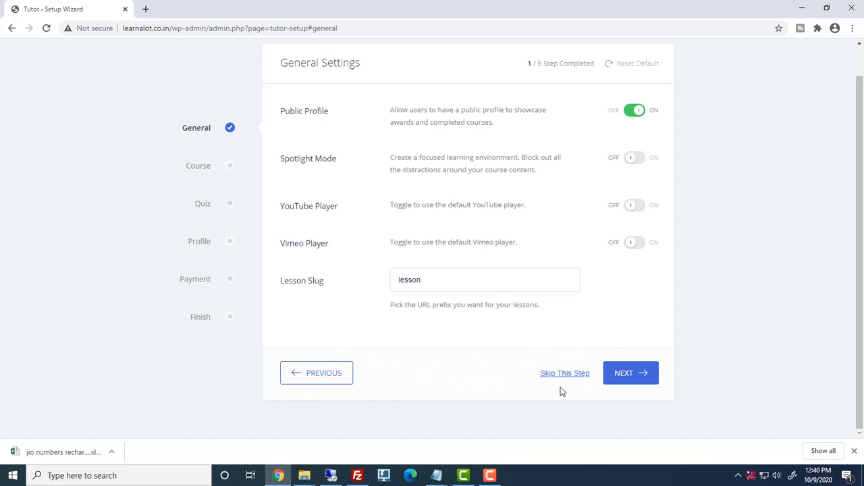
{"action": "left_click", "coordinate": [632, 381]}
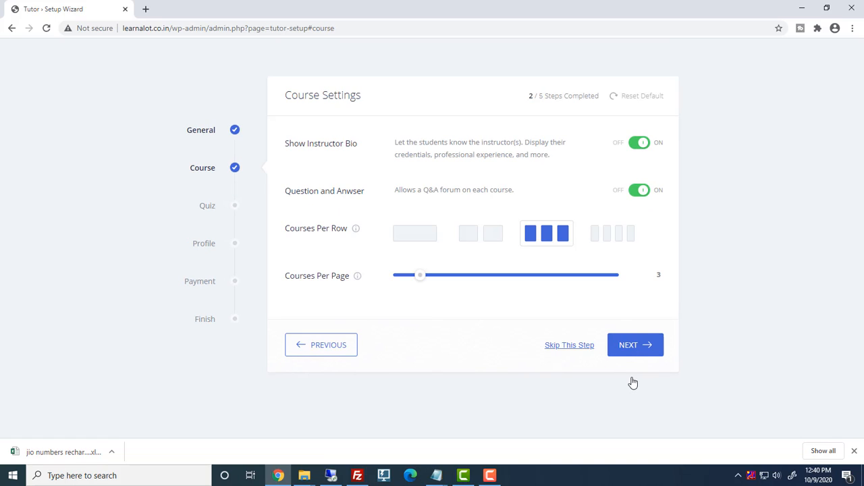
Leave instructor bio and Q&A enabled with three courses per row, and continue to the quiz settings.
{"action": "left_click", "coordinate": [638, 143]}
{"action": "left_click", "coordinate": [638, 143]}
{"action": "left_click", "coordinate": [638, 191]}
{"action": "left_click", "coordinate": [638, 190]}
{"action": "left_click", "coordinate": [422, 236]}
{"action": "left_click", "coordinate": [496, 237]}
{"action": "left_click", "coordinate": [550, 235]}
{"action": "left_click", "coordinate": [635, 346]}
Require quiz attempts to be submitted before time expires, and set the attempts allowed to 13.
{"action": "scroll", "coordinate": [619, 232], "scroll_direction": "down", "scroll_amount": 1}
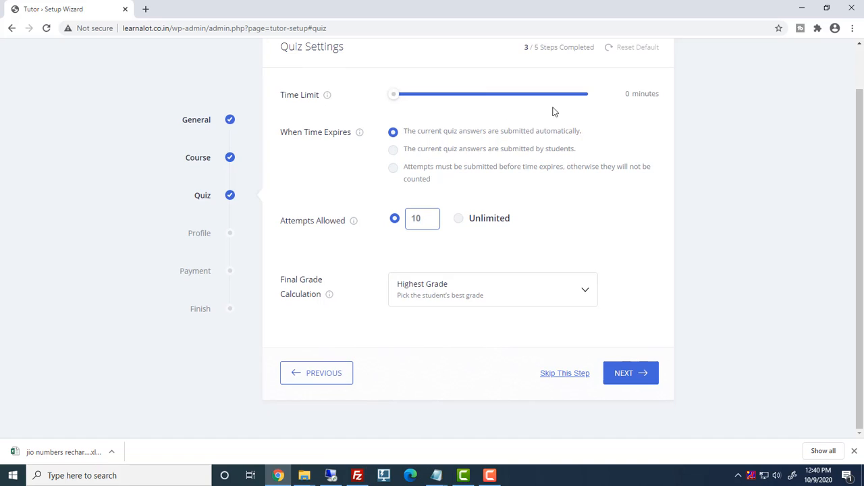
{"action": "mouse_move", "coordinate": [396, 95]}
{"action": "left_mouse_down"}
{"action": "mouse_move", "coordinate": [411, 100]}
{"action": "mouse_move", "coordinate": [394, 98]}
{"action": "left_mouse_up"}
{"action": "left_click", "coordinate": [393, 153]}
{"action": "left_click", "coordinate": [393, 168]}
{"action": "double_click", "coordinate": [415, 219]}
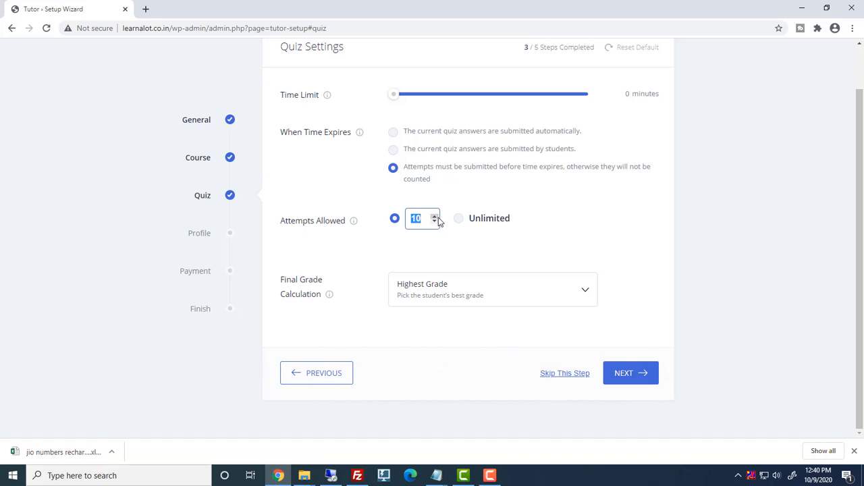
{"action": "left_click", "coordinate": [435, 216]}
Check the final grade calculation options, keep Highest Grade, and continue to the profile settings.
{"action": "left_click", "coordinate": [489, 297]}
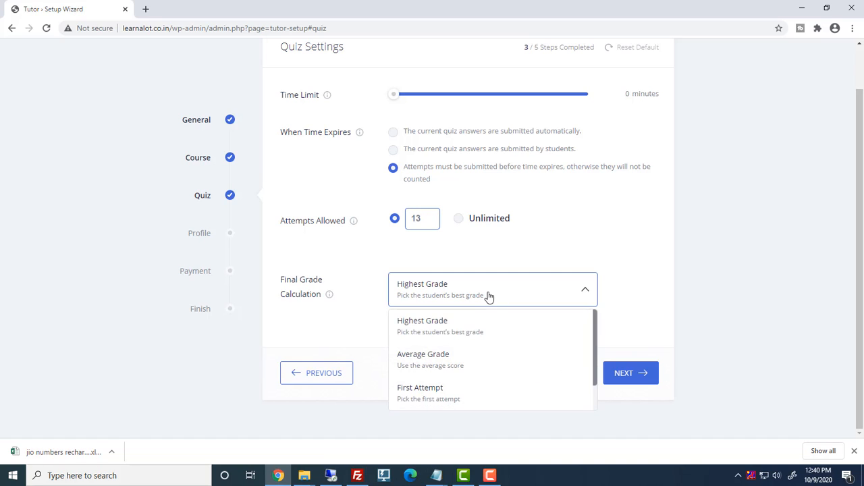
{"action": "scroll", "coordinate": [454, 330], "scroll_direction": "down", "scroll_amount": 1}
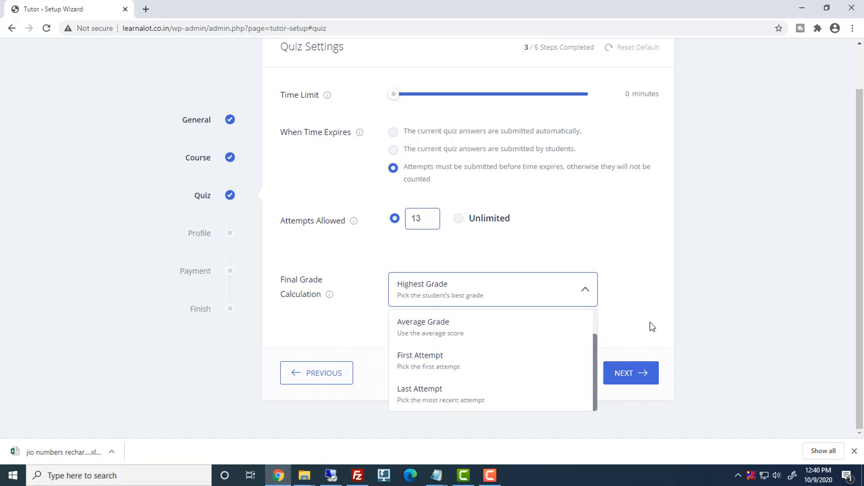
{"action": "left_click", "coordinate": [584, 293]}
{"action": "left_click", "coordinate": [628, 375]}
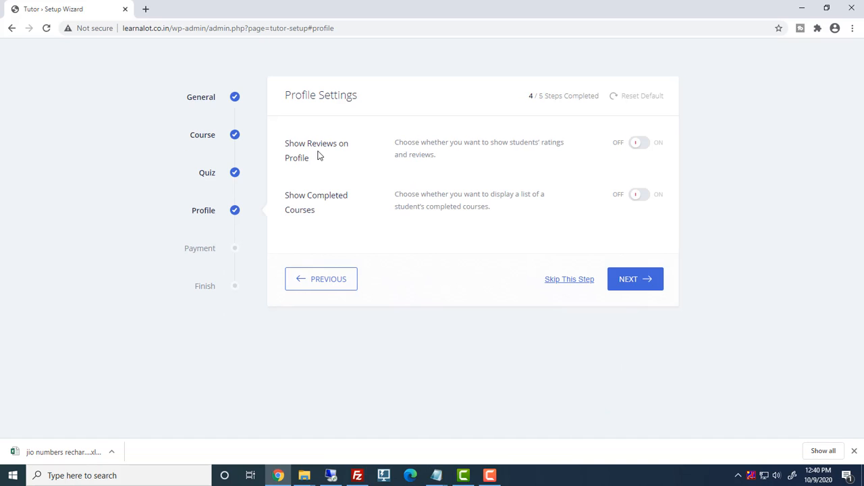
Leave the reviews, completed courses and guest checkout options off, and complete the profile and payment stages of the wizard.
{"action": "left_click", "coordinate": [641, 149]}
{"action": "left_click", "coordinate": [642, 149]}
{"action": "left_click", "coordinate": [645, 196]}
{"action": "left_click", "coordinate": [647, 196]}
{"action": "left_click", "coordinate": [635, 279]}
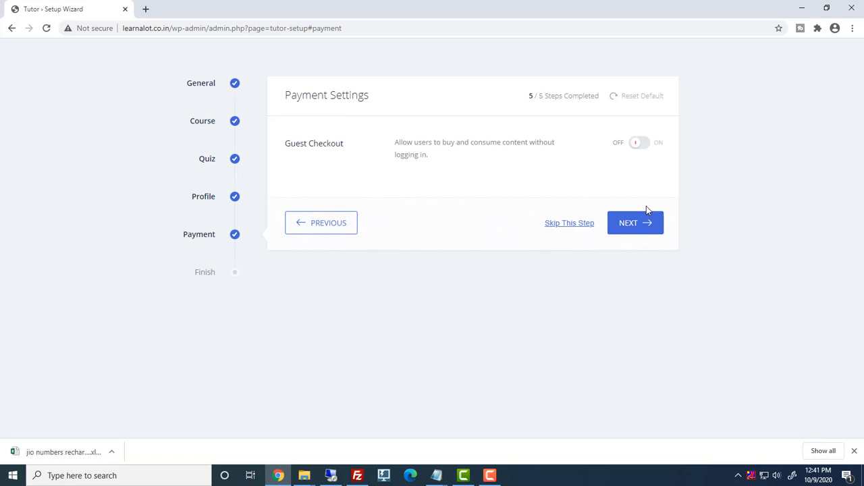
{"action": "left_click", "coordinate": [646, 226]}
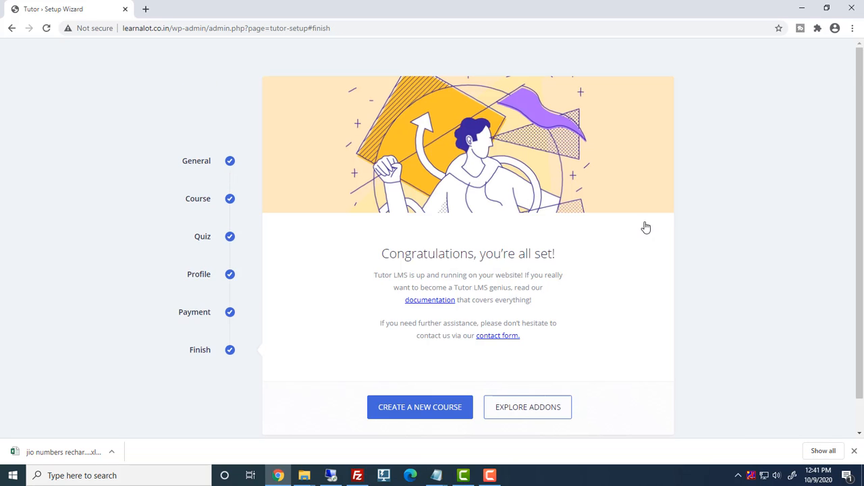
Create a new course and title it "Science".
{"action": "left_click", "coordinate": [419, 407]}
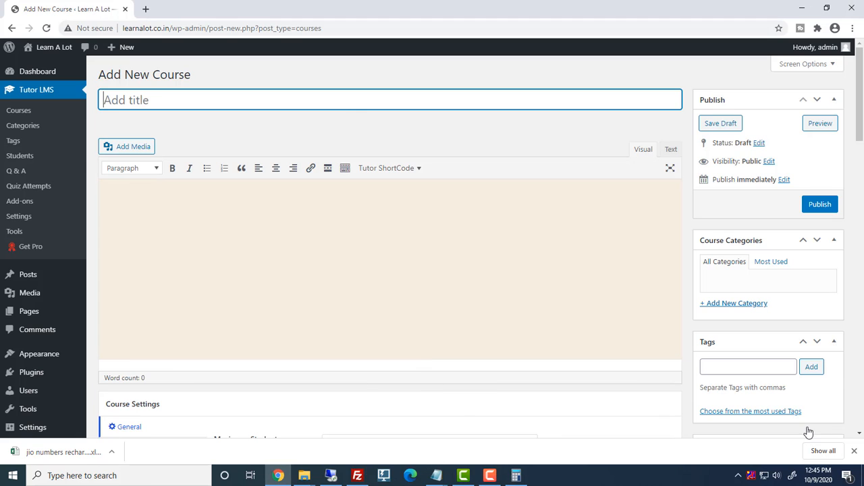
{"action": "type", "text": "Science"}
{"action": "left_click", "coordinate": [345, 219]}
Set the course's maximum number of students to 500.
{"action": "scroll", "coordinate": [345, 219], "scroll_direction": "down", "scroll_amount": 4}
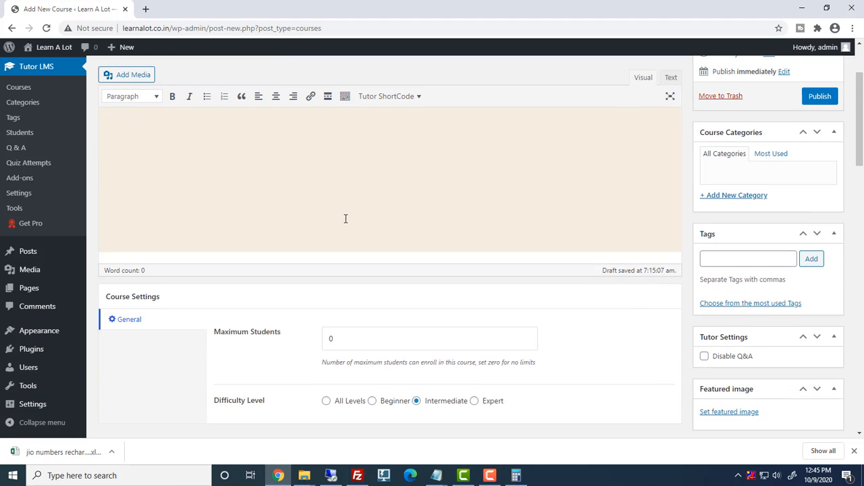
{"action": "double_click", "coordinate": [365, 223]}
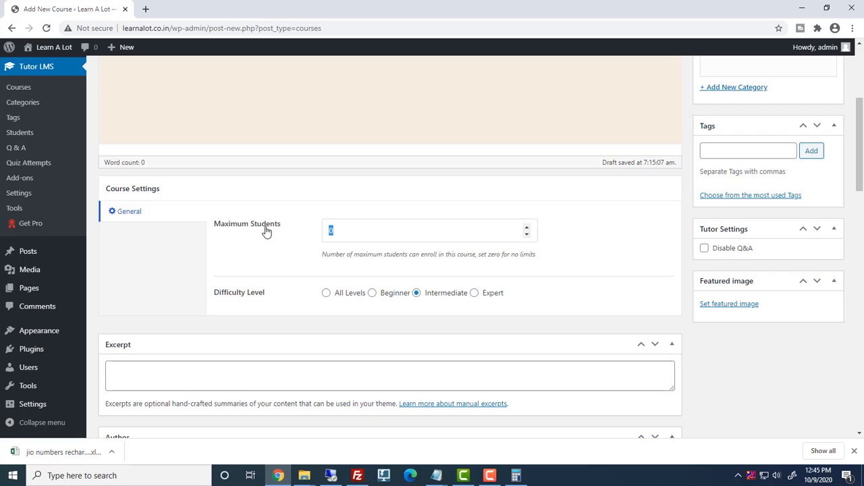
{"action": "type", "text": "500"}
{"action": "scroll", "coordinate": [261, 268], "scroll_direction": "down", "scroll_amount": 1}
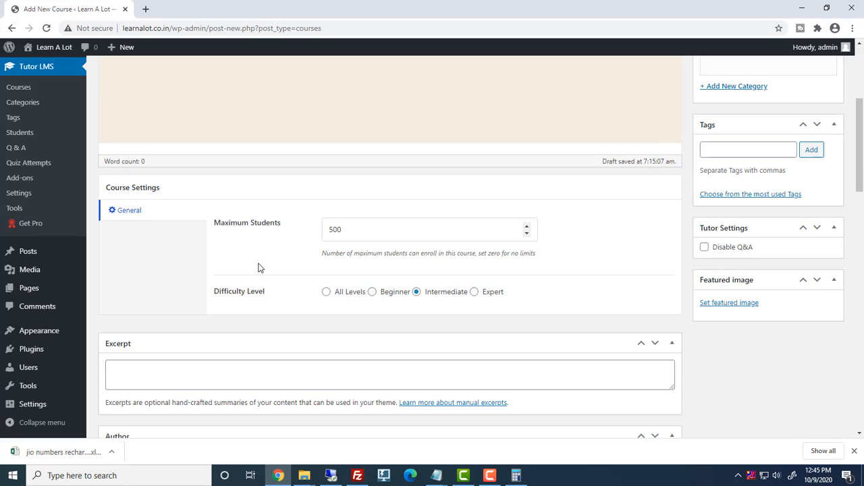
Set the course's difficulty level to All Levels.
{"action": "scroll", "coordinate": [258, 268], "scroll_direction": "down", "scroll_amount": 3}
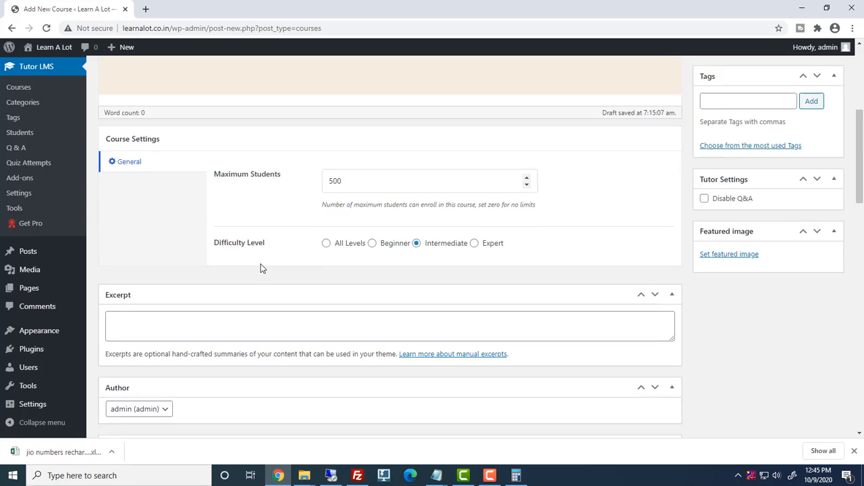
{"action": "left_click", "coordinate": [326, 131]}
{"action": "left_click", "coordinate": [373, 132]}
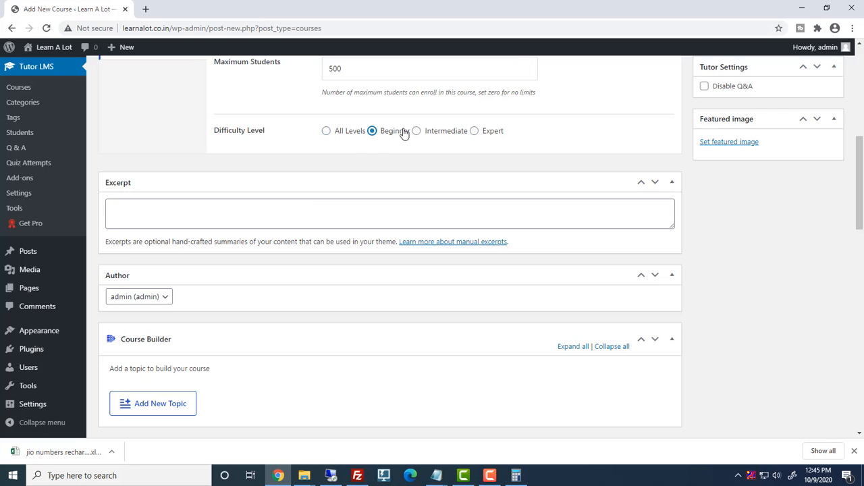
{"action": "left_click", "coordinate": [416, 131]}
{"action": "left_click", "coordinate": [474, 132]}
{"action": "left_click", "coordinate": [326, 131]}
Check which authors are available for the course.
{"action": "scroll", "coordinate": [249, 187], "scroll_direction": "down", "scroll_amount": 2}
{"action": "left_click", "coordinate": [162, 189]}
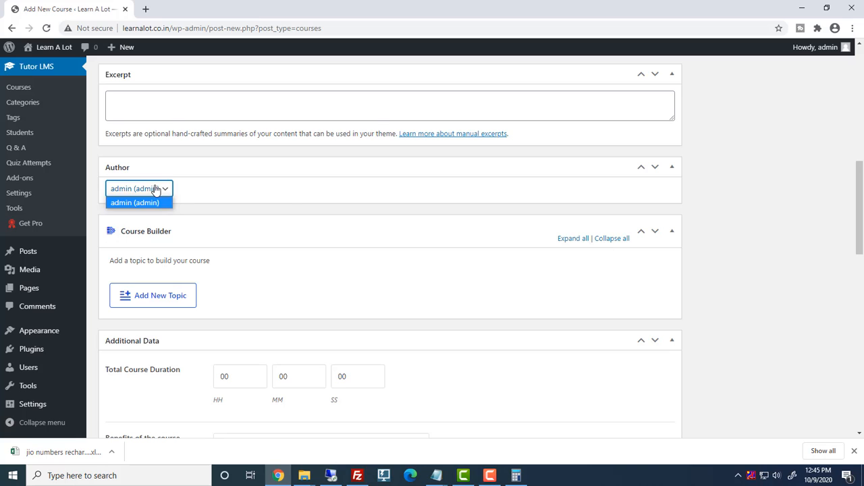
{"action": "left_click", "coordinate": [158, 187]}
Add a topic named "Week 1" in the Course Builder.
{"action": "scroll", "coordinate": [286, 191], "scroll_direction": "down", "scroll_amount": 1}
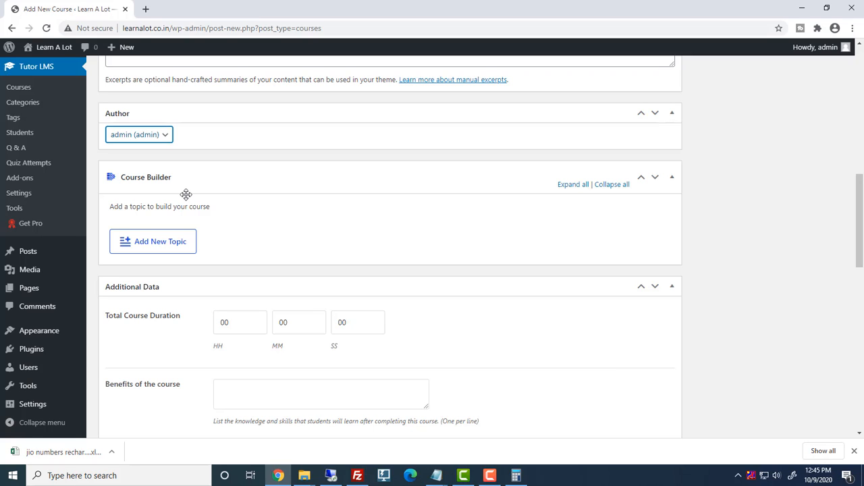
{"action": "left_click", "coordinate": [156, 245]}
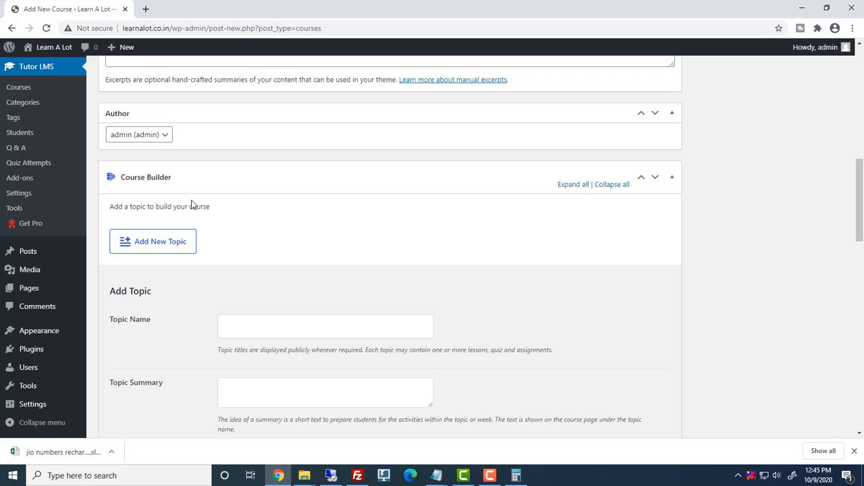
{"action": "scroll", "coordinate": [270, 234], "scroll_direction": "down", "scroll_amount": 2}
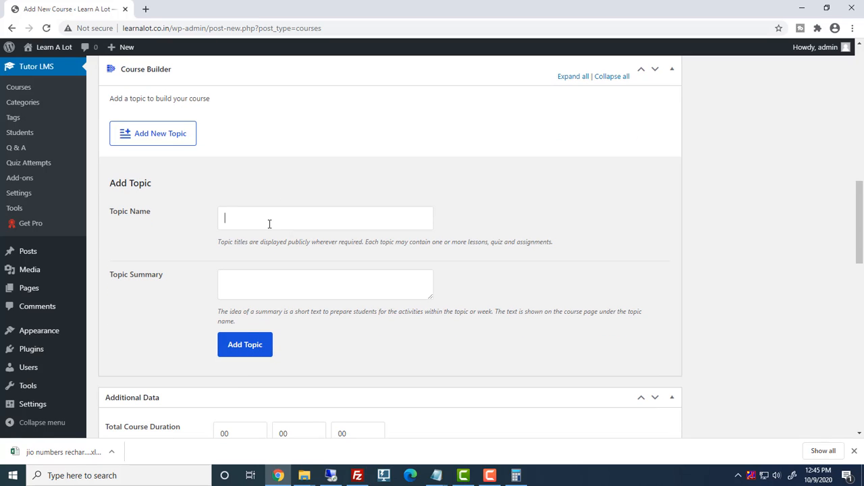
{"action": "left_click", "coordinate": [264, 219]}
{"action": "type", "text": "Week 1"}
{"action": "left_click", "coordinate": [231, 346]}
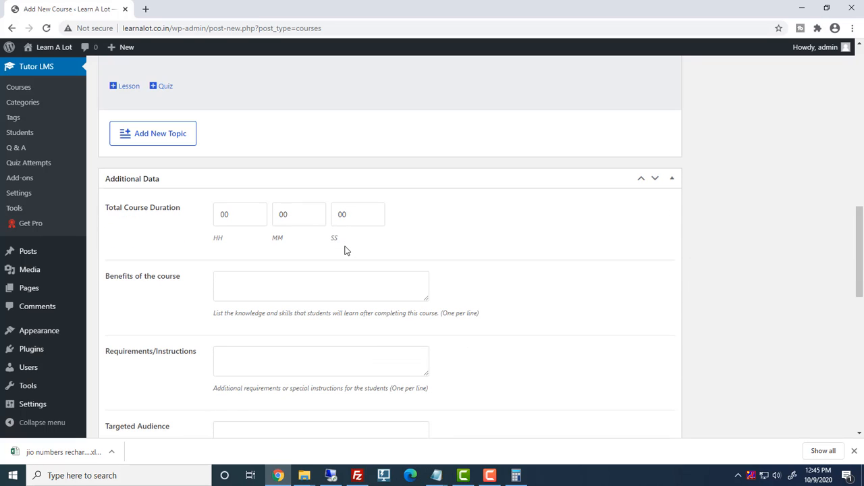
Add a lesson to Week 1 titled "Lesson 1- Nutrition in Plants" with the content "adsasdasd".
{"action": "scroll", "coordinate": [344, 250], "scroll_direction": "up", "scroll_amount": 2}
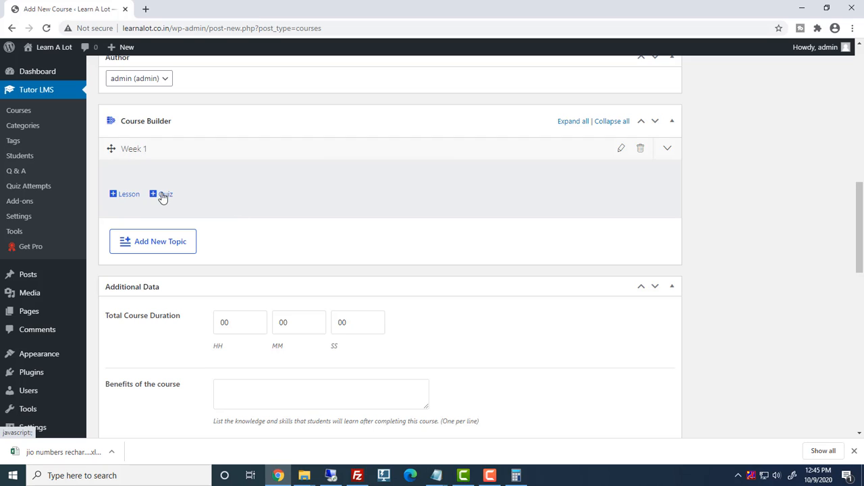
{"action": "left_click", "coordinate": [116, 196]}
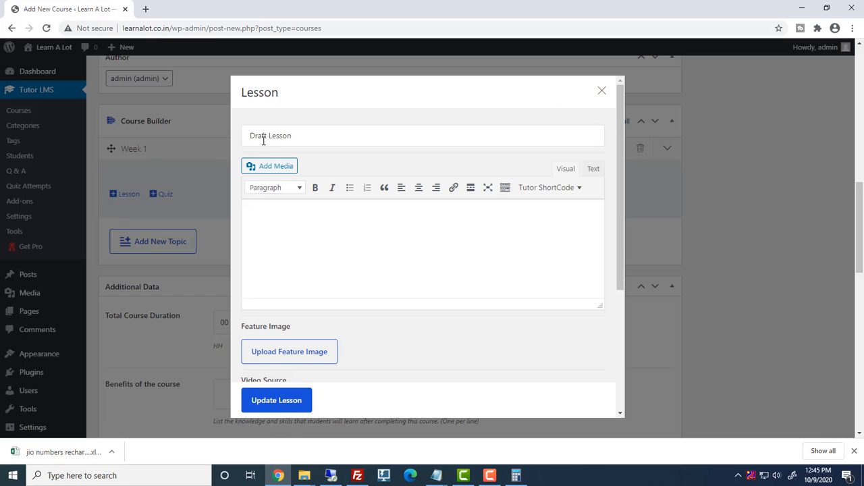
{"action": "triple_click", "coordinate": [270, 135]}
{"action": "type", "text": "Lesson 1- Nutrition in Plants"}
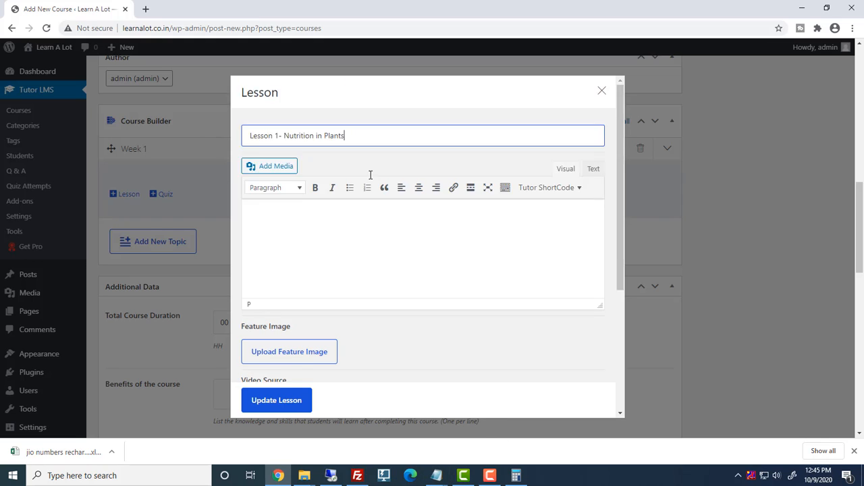
{"action": "left_click", "coordinate": [337, 227]}
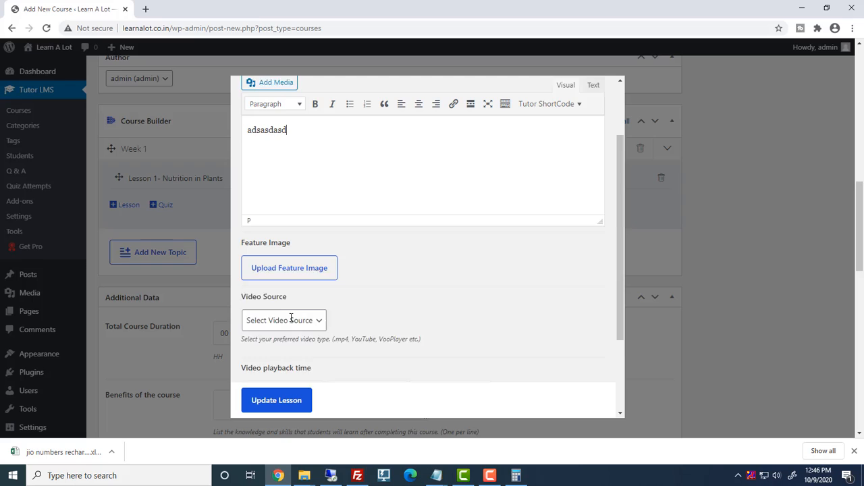
Look over the lesson's image, video source and playback time options, and save the lesson without a video or attachment.
{"action": "scroll", "coordinate": [251, 245], "scroll_direction": "down", "scroll_amount": 1}
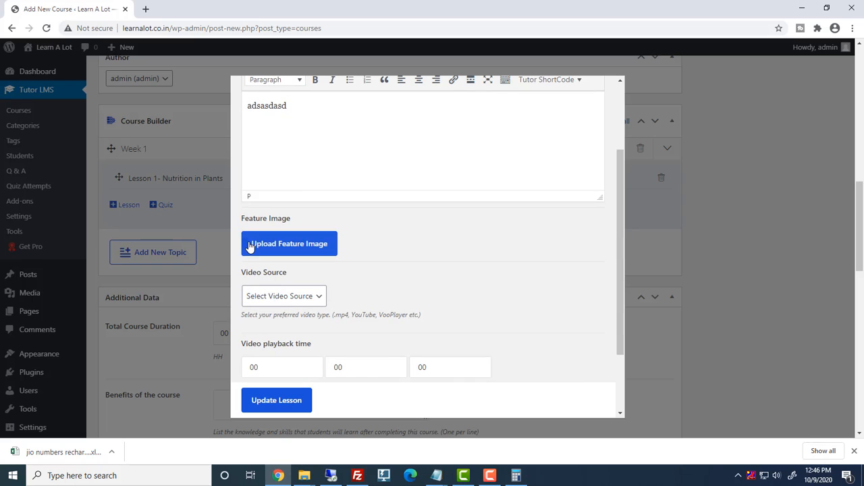
{"action": "scroll", "coordinate": [331, 246], "scroll_direction": "down", "scroll_amount": 2}
{"action": "left_click", "coordinate": [316, 243]}
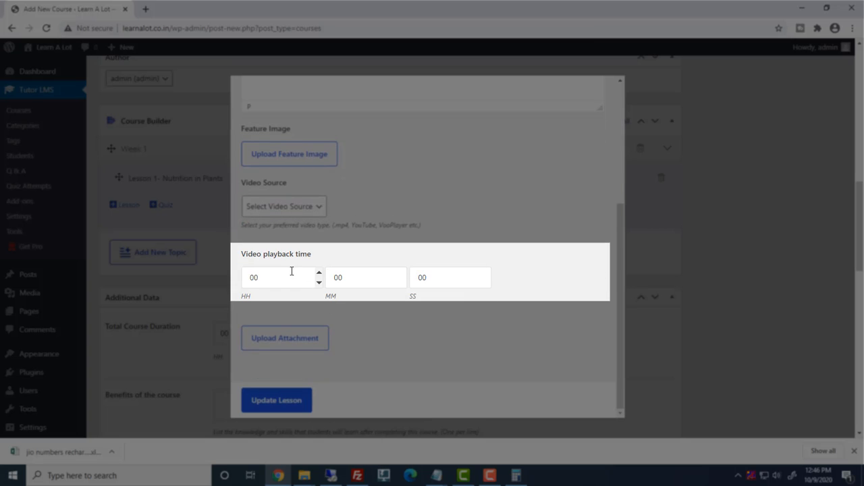
{"action": "left_click", "coordinate": [293, 272]}
{"action": "key", "text": "Tab"}
{"action": "key", "text": "Tab"}
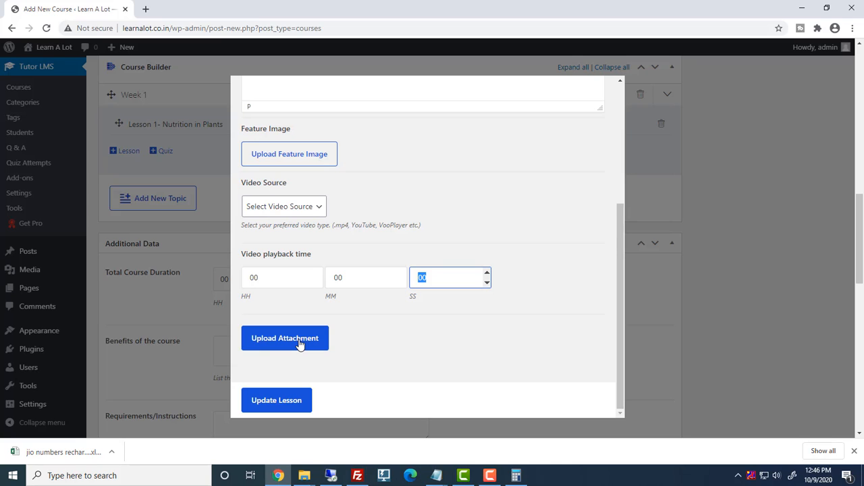
{"action": "left_click", "coordinate": [266, 401]}
Add a quiz to Week 1 titled "Quiz 1" with the description "asdasdasd" and save its info.
{"action": "left_click", "coordinate": [164, 174]}
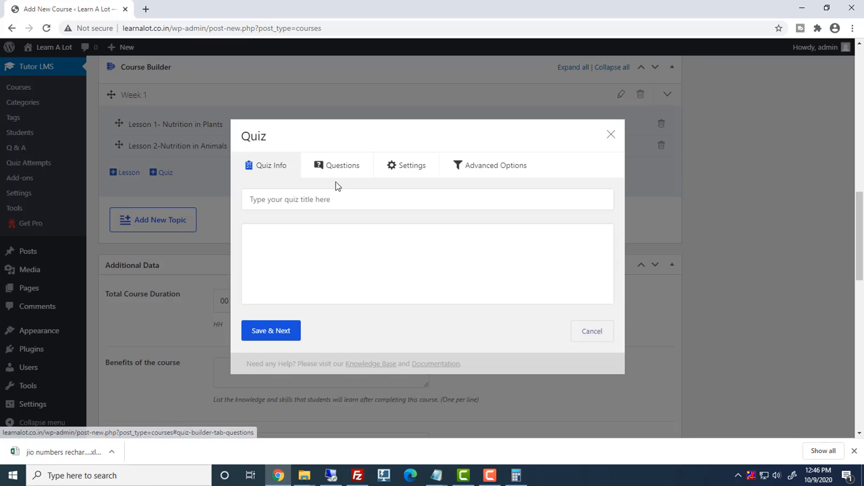
{"action": "left_click", "coordinate": [331, 200]}
{"action": "type", "text": "Qui"}
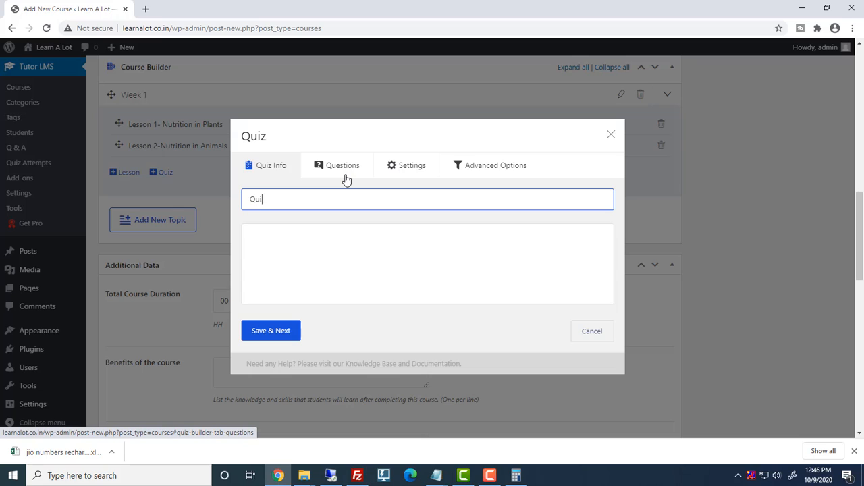
{"action": "type", "text": "z 1"}
{"action": "left_click", "coordinate": [289, 251]}
{"action": "type", "text": "asdasdasd"}
{"action": "left_click", "coordinate": [275, 330]}
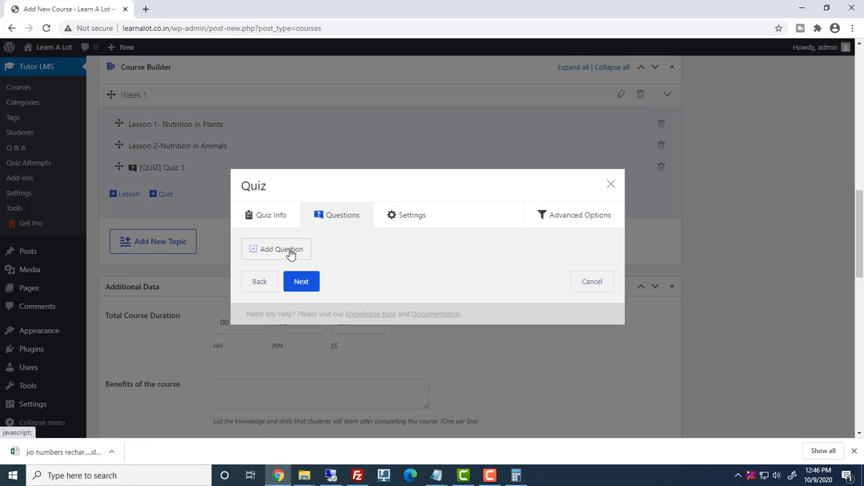
Add a question to Quiz 1 with the text "Pitcher plant eats insects.".
{"action": "left_click", "coordinate": [290, 251]}
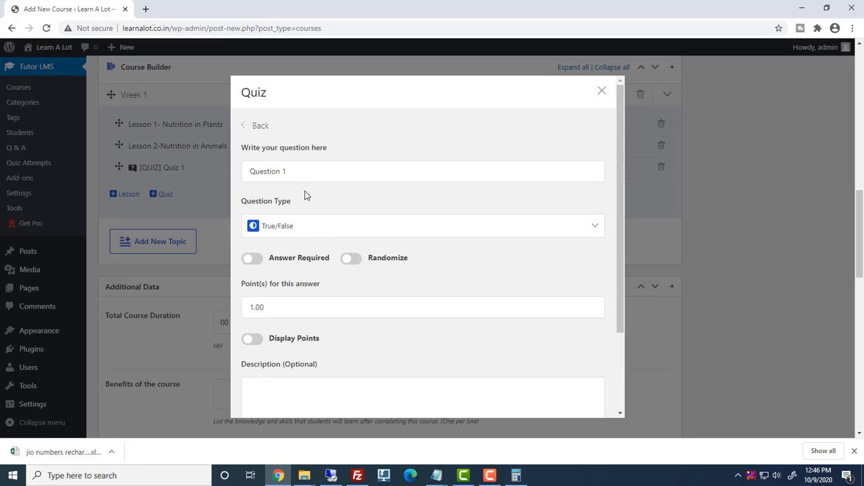
{"action": "left_click", "coordinate": [318, 229]}
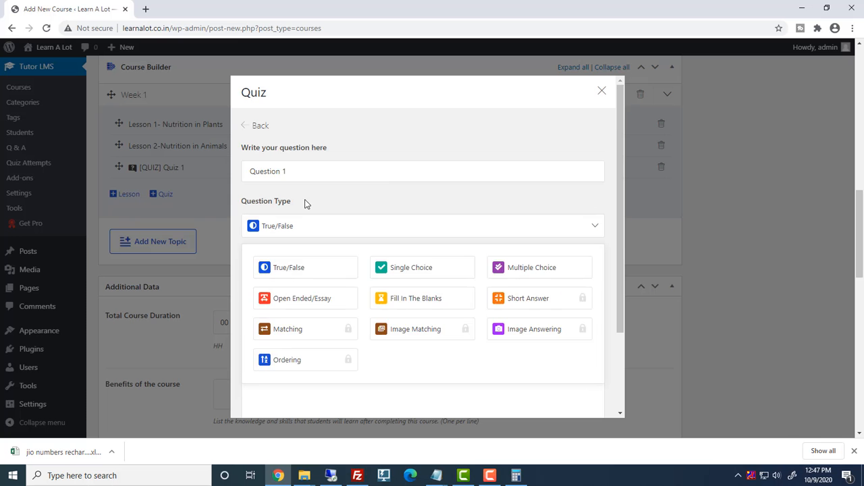
{"action": "left_click", "coordinate": [304, 201]}
{"action": "left_click_drag", "start_coordinate": [301, 172], "coordinate": [241, 177]}
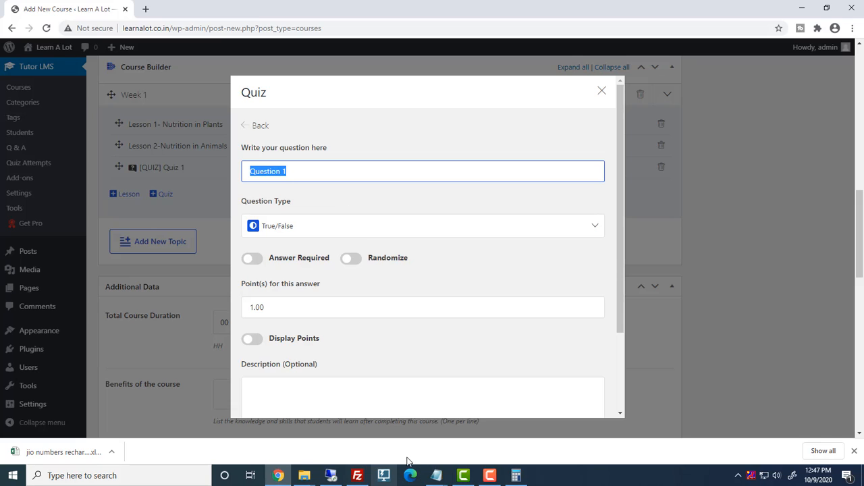
{"action": "left_click", "coordinate": [437, 475]}
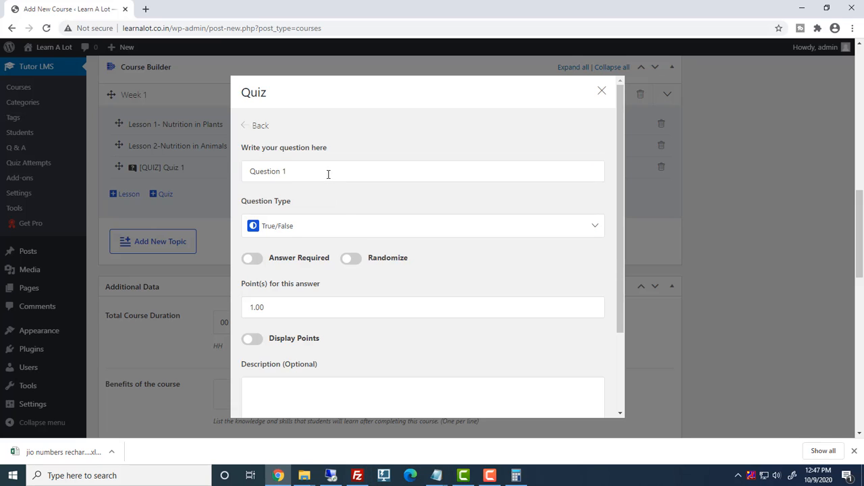
{"action": "left_click_drag", "start_coordinate": [327, 172], "coordinate": [244, 177]}
{"action": "type", "text": "Pitcher plant eats insects."}
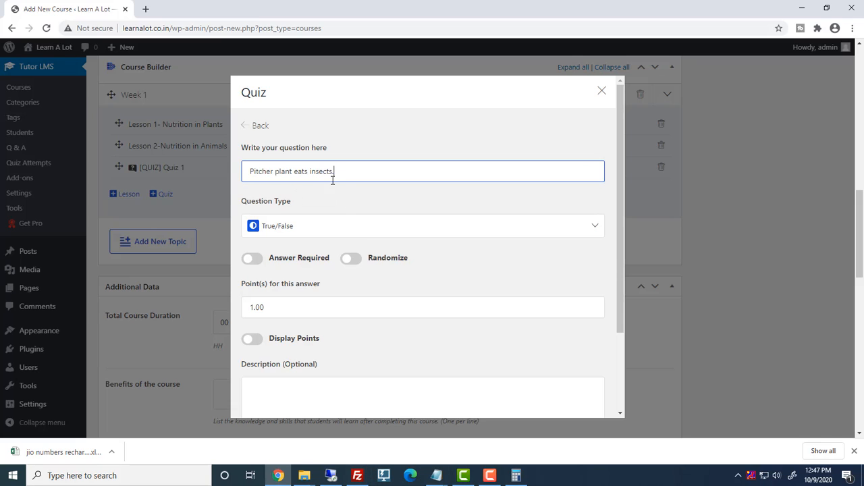
Make an answer required for the pitcher plant question, leave Randomize off, and choose True/False as its question type.
{"action": "left_click", "coordinate": [253, 260]}
{"action": "left_click", "coordinate": [351, 259]}
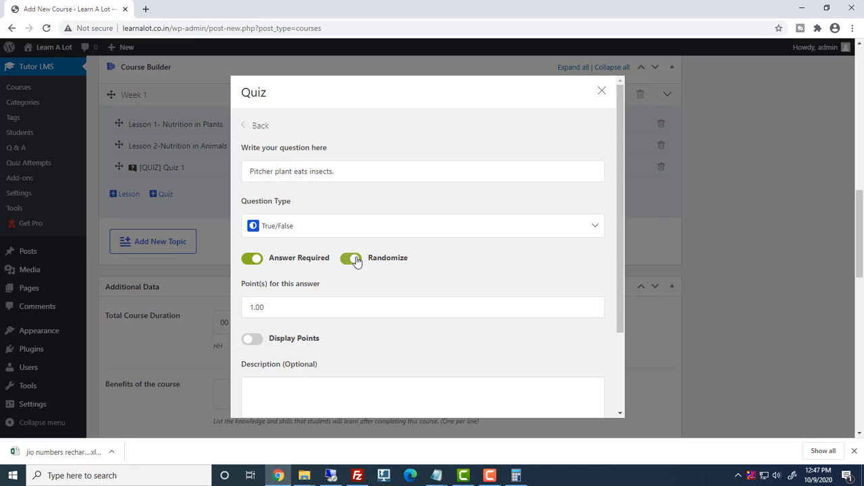
{"action": "left_click", "coordinate": [351, 259]}
{"action": "scroll", "coordinate": [278, 220], "scroll_direction": "down", "scroll_amount": 1}
{"action": "left_click", "coordinate": [287, 179]}
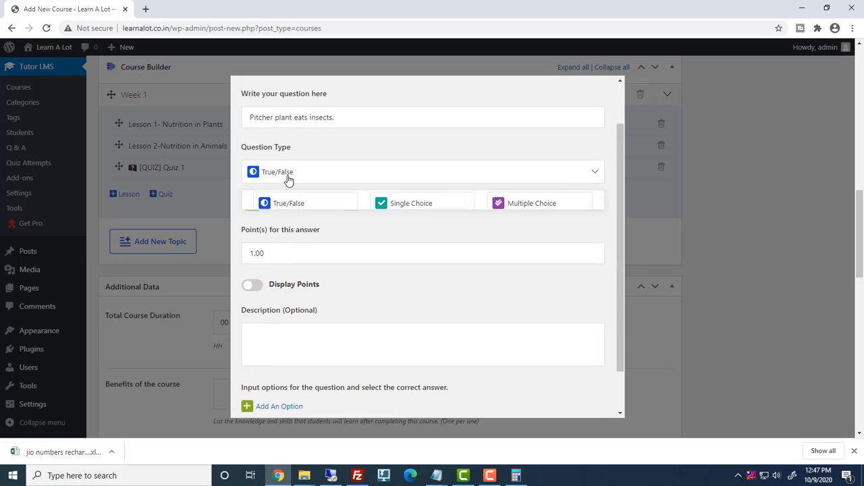
{"action": "left_click", "coordinate": [280, 217]}
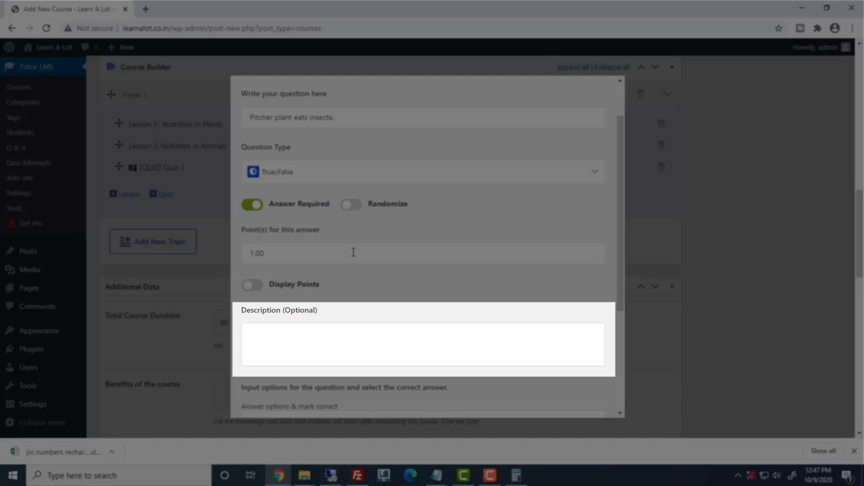
Set True as the correct option, save the answer, and save the pitcher plant question.
{"action": "scroll", "coordinate": [353, 250], "scroll_direction": "down", "scroll_amount": 3}
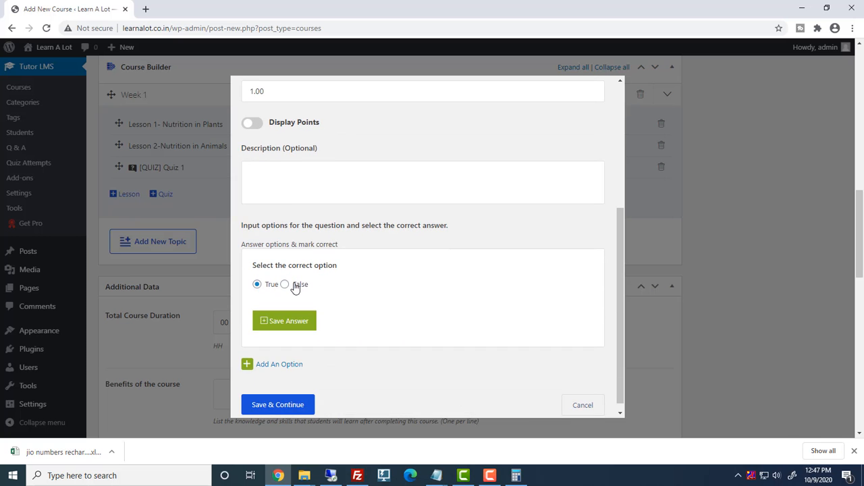
{"action": "left_click", "coordinate": [287, 287]}
{"action": "left_click", "coordinate": [257, 284]}
{"action": "left_click", "coordinate": [273, 324]}
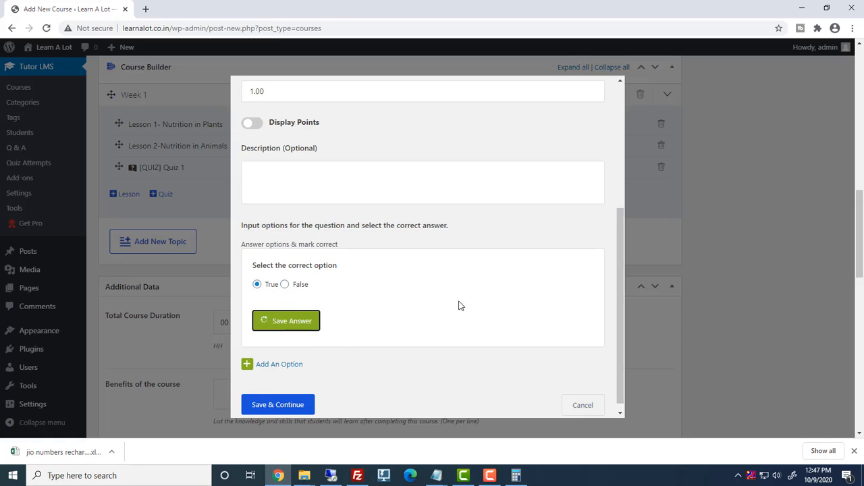
{"action": "scroll", "coordinate": [469, 299], "scroll_direction": "down", "scroll_amount": 2}
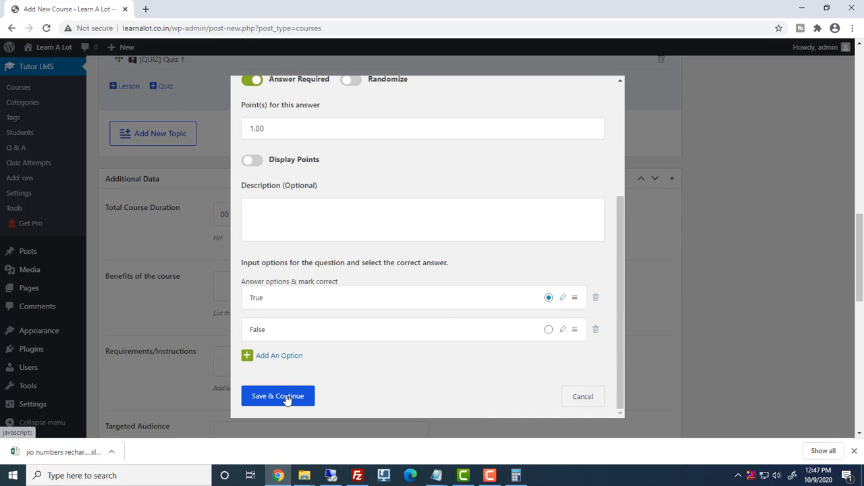
{"action": "left_click", "coordinate": [287, 398]}
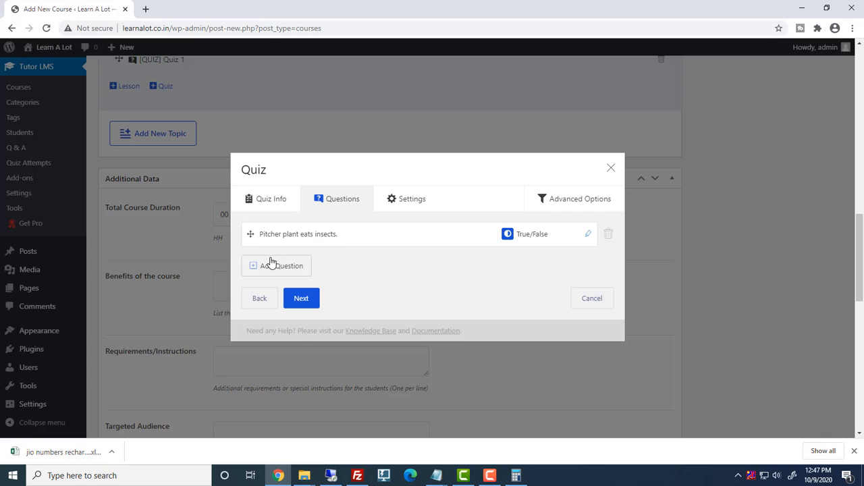
Add a second, Single Choice question with the text "The raw material used by plants during photosynthesis".
{"action": "left_click", "coordinate": [270, 267]}
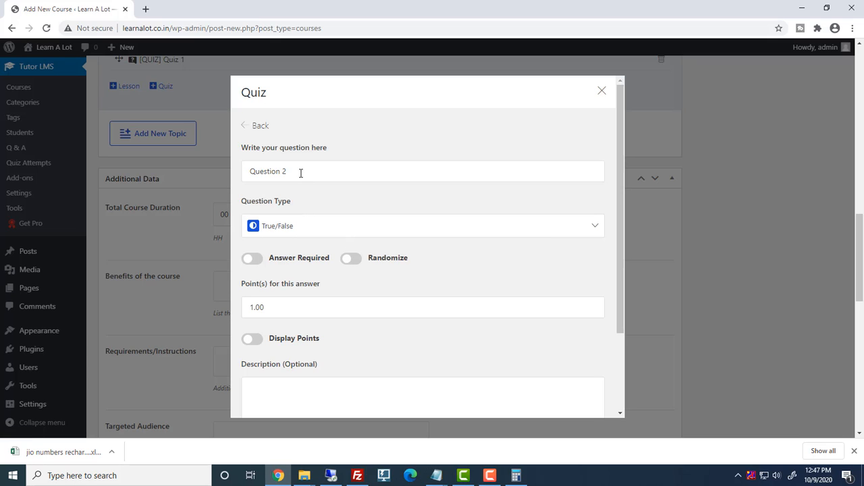
{"action": "left_click_drag", "start_coordinate": [299, 171], "coordinate": [249, 172]}
{"action": "left_click", "coordinate": [338, 230]}
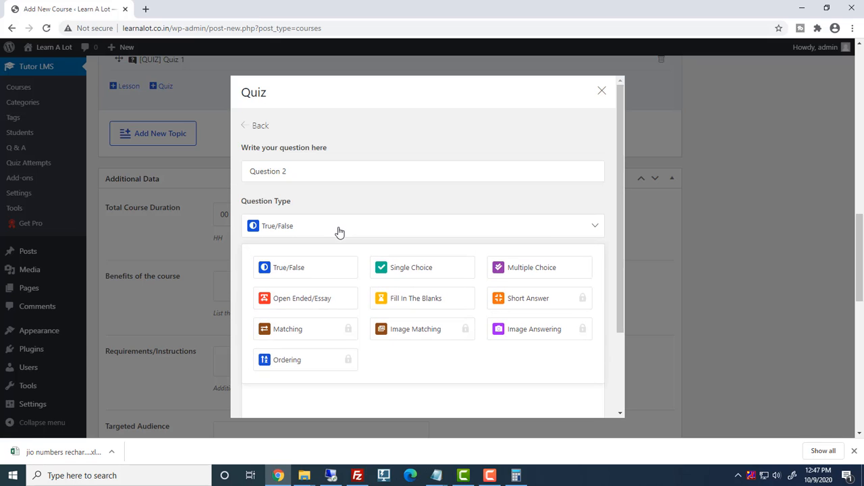
{"action": "left_click", "coordinate": [394, 265]}
{"action": "left_click_drag", "start_coordinate": [315, 168], "coordinate": [250, 171]}
{"action": "type", "text": "The raw material used by plants during photosynthesis"}
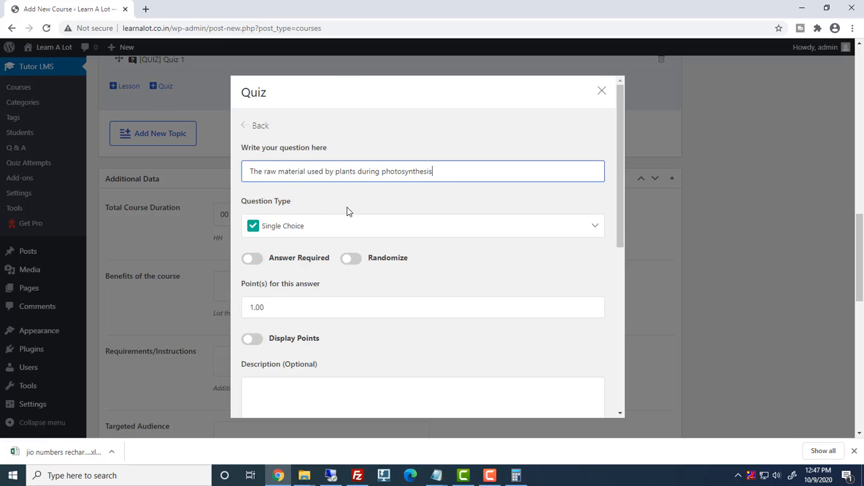
Turn on Answer Required, Randomize and Display Points for the photosynthesis question.
{"action": "scroll", "coordinate": [393, 242], "scroll_direction": "down", "scroll_amount": 1}
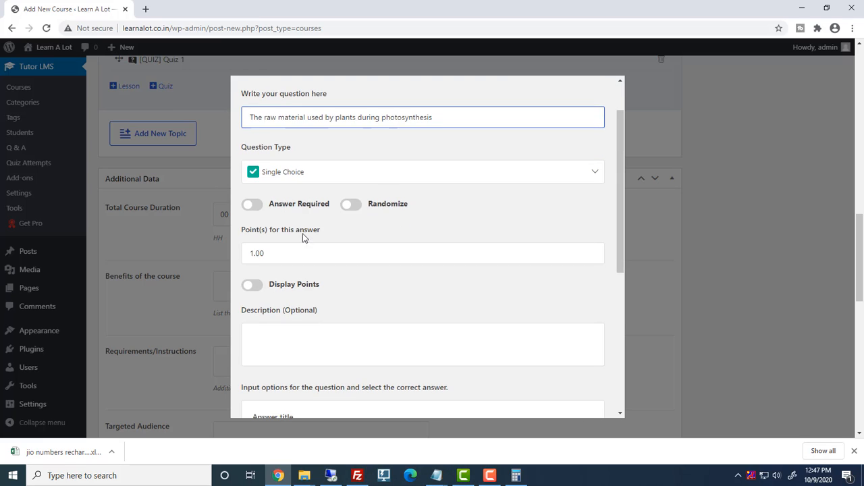
{"action": "left_click", "coordinate": [262, 206]}
{"action": "left_click", "coordinate": [351, 206]}
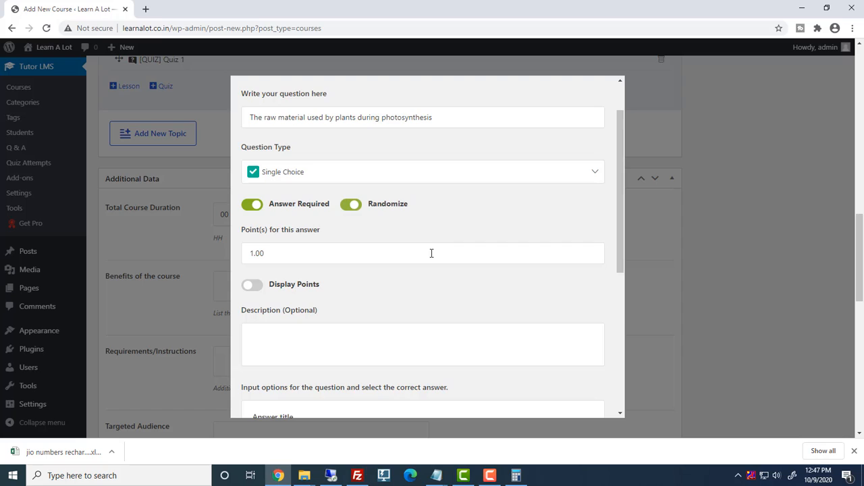
{"action": "scroll", "coordinate": [253, 181], "scroll_direction": "down", "scroll_amount": 2}
{"action": "left_click", "coordinate": [252, 178]}
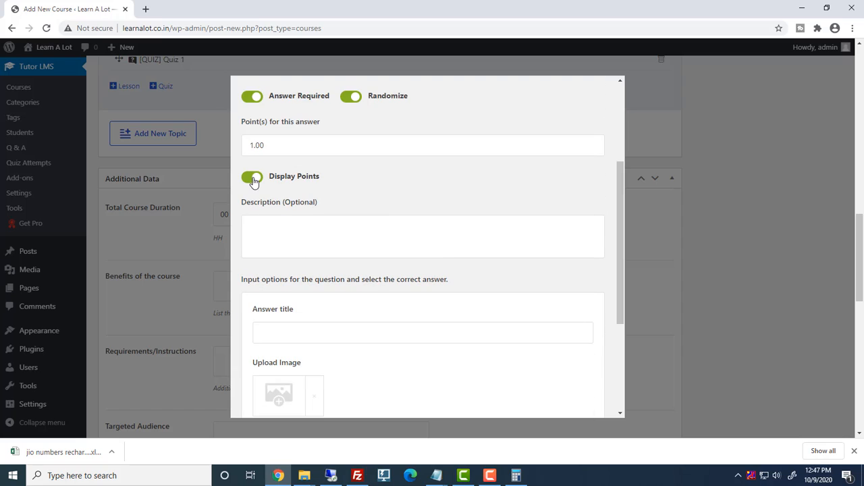
{"action": "left_click", "coordinate": [293, 229]}
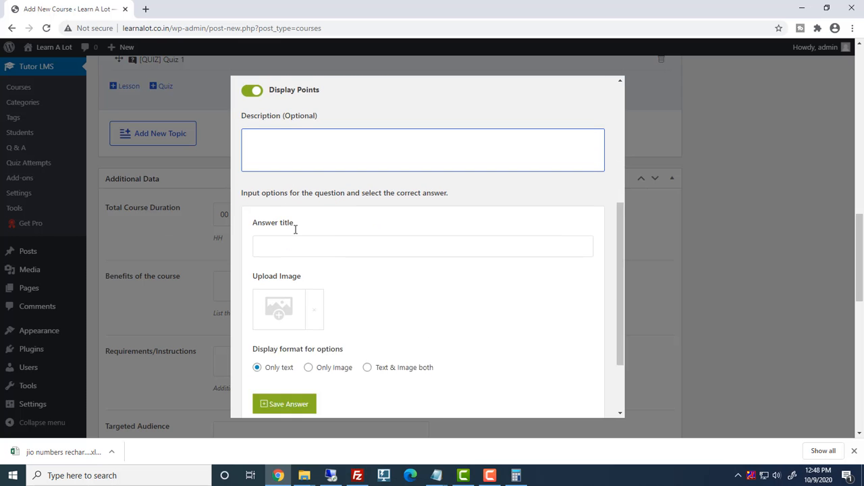
Save "N2 and O2" as the first answer option, with the display format Text & Image both.
{"action": "left_click", "coordinate": [295, 228]}
{"action": "type", "text": "N2 and O2"}
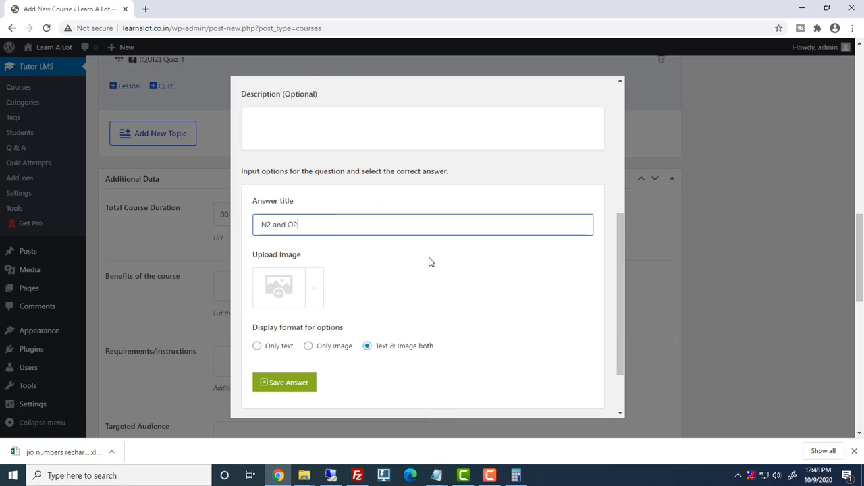
{"action": "scroll", "coordinate": [288, 341], "scroll_direction": "down", "scroll_amount": 1}
{"action": "left_click", "coordinate": [288, 342]}
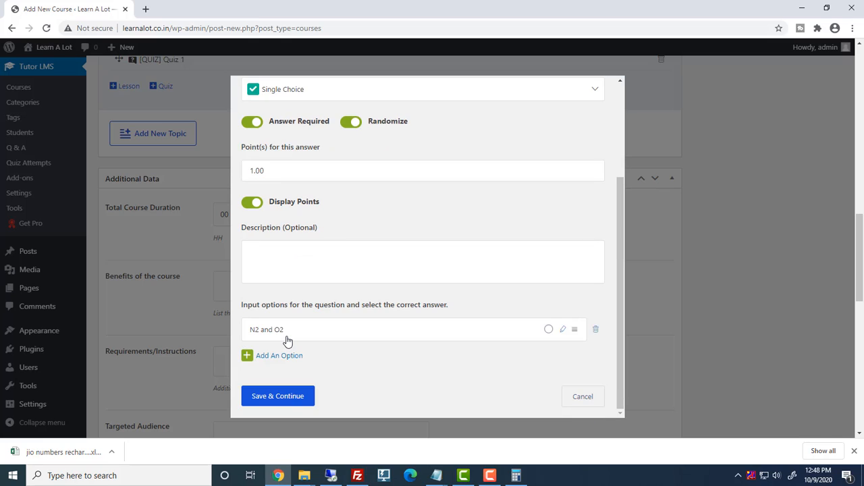
Add "O2, H2 and CO2" as the second answer option of the photosynthesis question and save it.
{"action": "scroll", "coordinate": [287, 341], "scroll_direction": "down", "scroll_amount": 2}
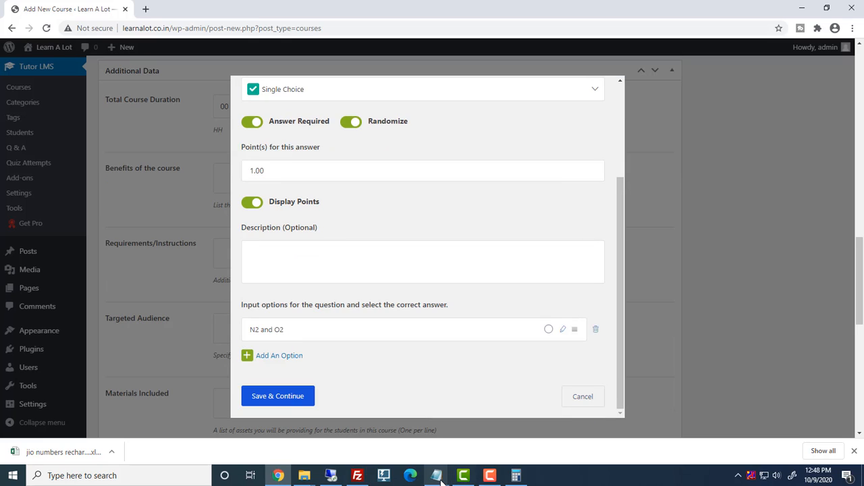
{"action": "left_click", "coordinate": [279, 356]}
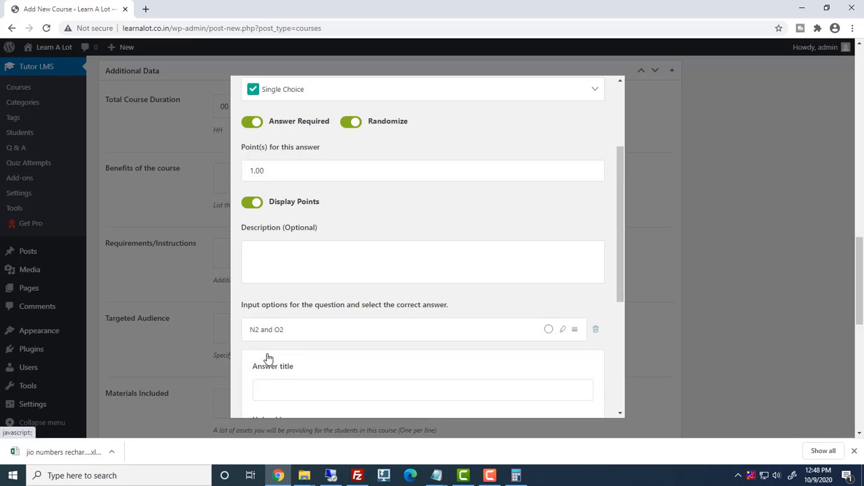
{"action": "scroll", "coordinate": [283, 358], "scroll_direction": "down", "scroll_amount": 3}
{"action": "left_click", "coordinate": [308, 226]}
{"action": "type", "text": "O2, H2 and CO2"}
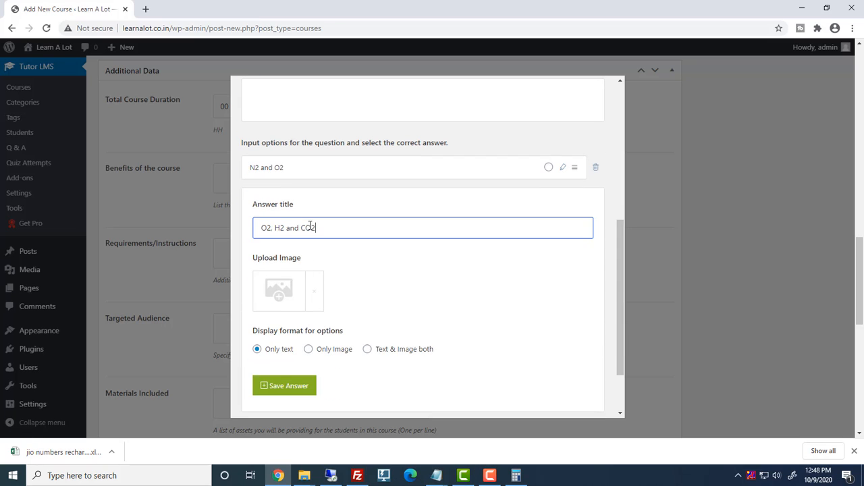
{"action": "left_click", "coordinate": [305, 386]}
Add "CO2 and water" as the third answer option of the photosynthesis question and save it.
{"action": "left_click", "coordinate": [268, 356]}
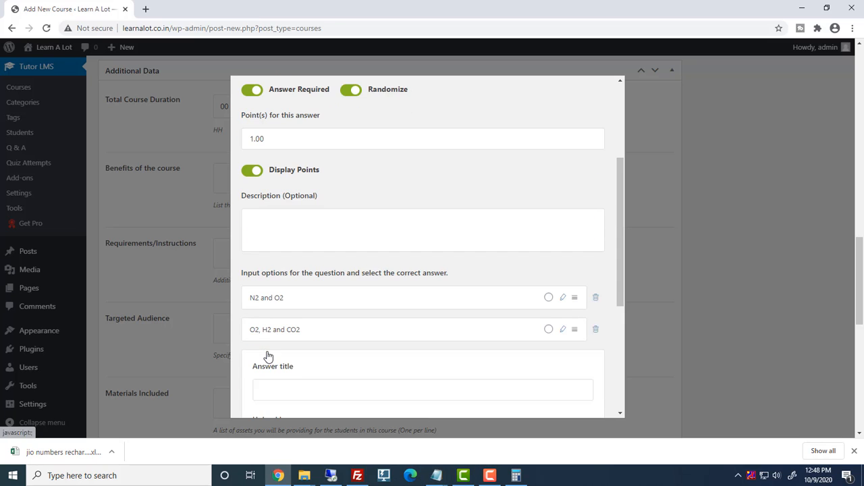
{"action": "scroll", "coordinate": [270, 351], "scroll_direction": "down", "scroll_amount": 1}
{"action": "left_click", "coordinate": [284, 339]}
{"action": "type", "text": "CO2 and water"}
{"action": "scroll", "coordinate": [329, 320], "scroll_direction": "down", "scroll_amount": 2}
{"action": "left_click", "coordinate": [293, 385]}
Add "water and minerals" as the fourth answer option of the photosynthesis question and save it.
{"action": "left_click", "coordinate": [278, 355]}
{"action": "left_click", "coordinate": [297, 388]}
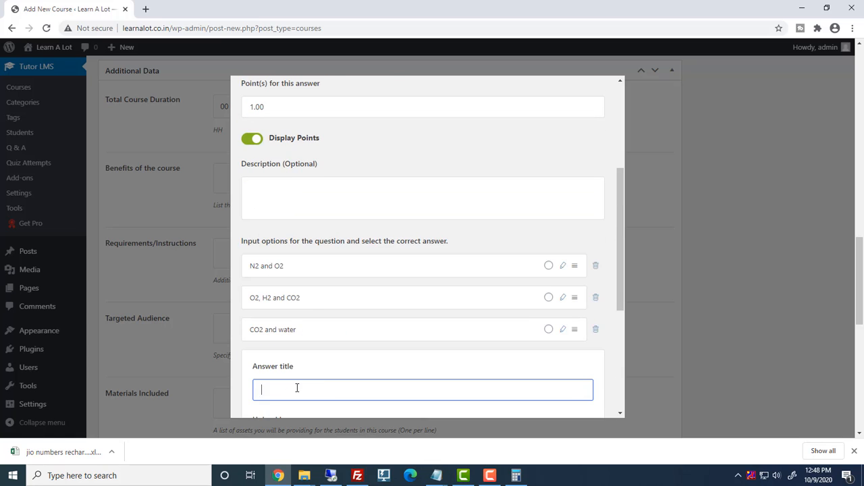
{"action": "type", "text": "water and minerals"}
{"action": "scroll", "coordinate": [297, 351], "scroll_direction": "down", "scroll_amount": 3}
{"action": "left_click", "coordinate": [295, 334]}
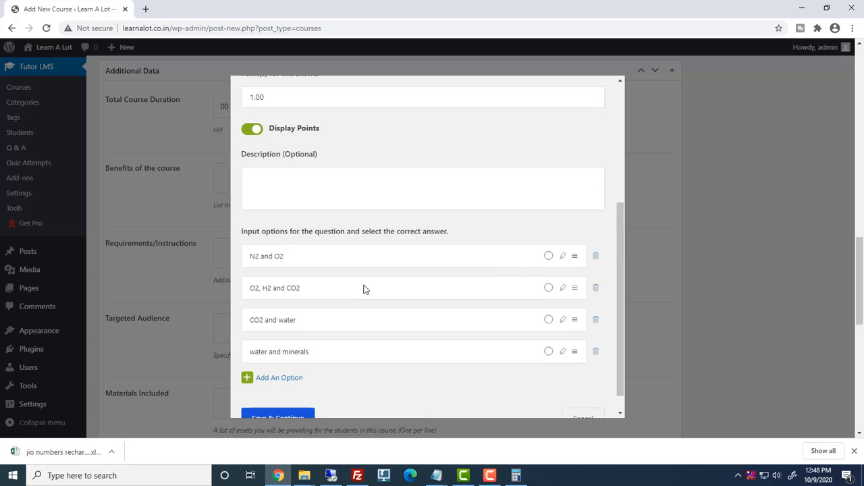
Mark "CO2 and water" as the correct answer and save the photosynthesis question.
{"action": "left_click", "coordinate": [548, 321]}
{"action": "scroll", "coordinate": [439, 341], "scroll_direction": "down", "scroll_amount": 1}
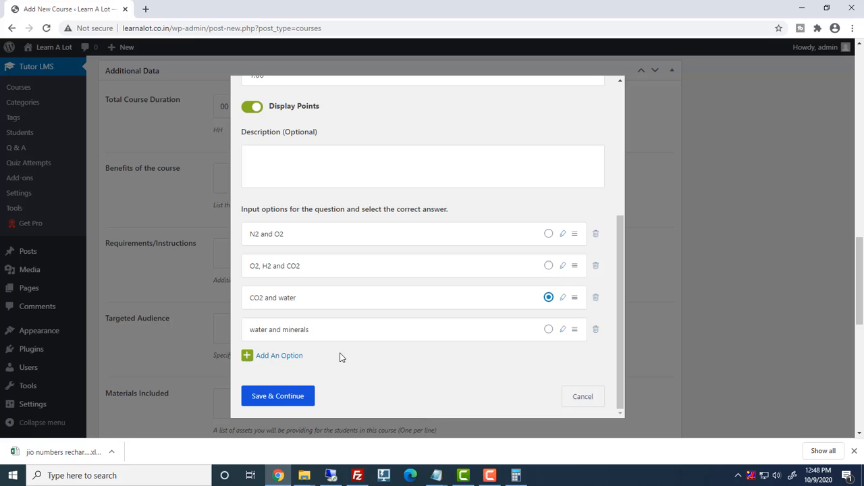
{"action": "left_click", "coordinate": [265, 399]}
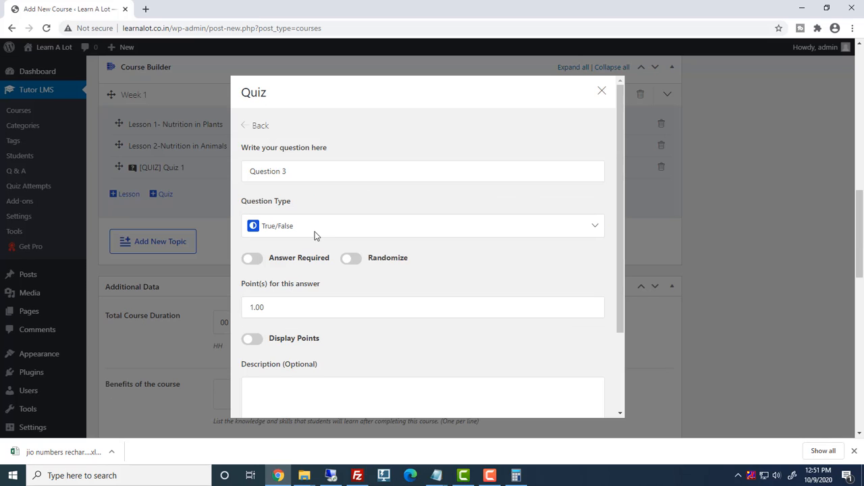
Set up a third question, "Parts of the Plant", as Multiple Choice with Answer Required and Randomize on.
{"action": "key", "text": "Tab"}
{"action": "type", "text": "Parts of the Plant"}
{"action": "left_click", "coordinate": [334, 230]}
{"action": "left_click", "coordinate": [528, 268]}
{"action": "left_click", "coordinate": [252, 259]}
{"action": "left_click", "coordinate": [351, 259]}
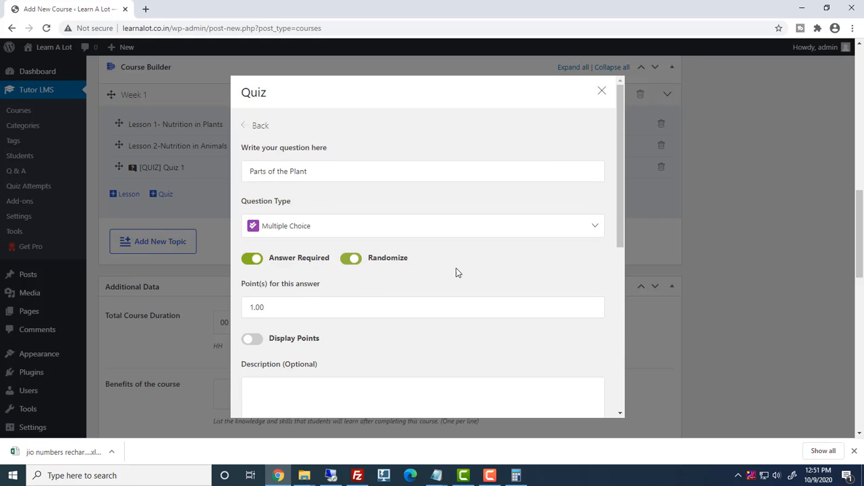
Add "roots" as the first answer option of the Parts of the Plant question and save it.
{"action": "scroll", "coordinate": [432, 283], "scroll_direction": "down", "scroll_amount": 3}
{"action": "left_click", "coordinate": [279, 358]}
{"action": "left_click", "coordinate": [300, 169]}
{"action": "type", "text": "roots"}
{"action": "left_click", "coordinate": [289, 334]}
Add "stems" as the second answer option of the Parts of the Plant question and save it.
{"action": "scroll", "coordinate": [297, 324], "scroll_direction": "down", "scroll_amount": 2}
{"action": "left_click", "coordinate": [279, 358]}
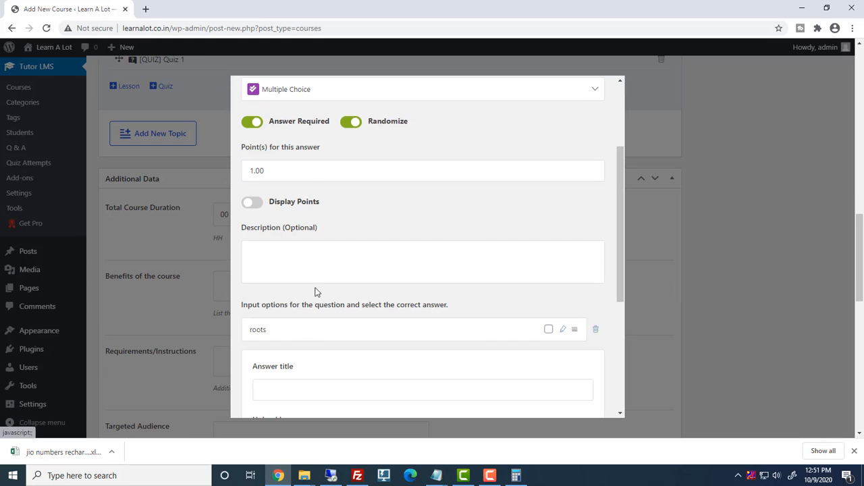
{"action": "scroll", "coordinate": [301, 331], "scroll_direction": "down", "scroll_amount": 3}
{"action": "left_click", "coordinate": [297, 228]}
{"action": "type", "text": "stems"}
{"action": "left_click", "coordinate": [285, 390]}
Add "leaves" as the third answer option of the Parts of the Plant question and save it.
{"action": "scroll", "coordinate": [291, 378], "scroll_direction": "down", "scroll_amount": 2}
{"action": "left_click", "coordinate": [273, 357]}
{"action": "scroll", "coordinate": [345, 270], "scroll_direction": "down", "scroll_amount": 4}
{"action": "left_click", "coordinate": [344, 173]}
{"action": "type", "text": "leaves"}
{"action": "left_click", "coordinate": [288, 331]}
Add "flowers" as the fourth answer option of the Parts of the Plant question and save it.
{"action": "left_click", "coordinate": [264, 381]}
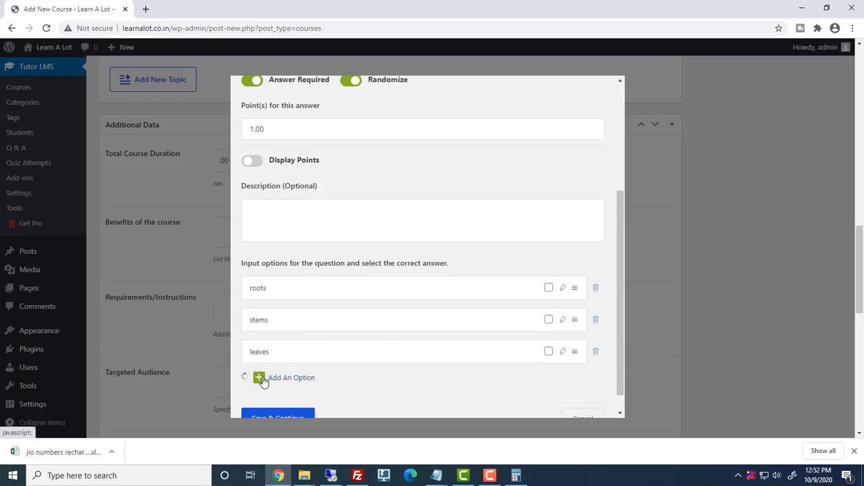
{"action": "left_click", "coordinate": [344, 250]}
{"action": "type", "text": "flowers"}
{"action": "scroll", "coordinate": [338, 304], "scroll_direction": "down", "scroll_amount": 3}
{"action": "left_click", "coordinate": [284, 308]}
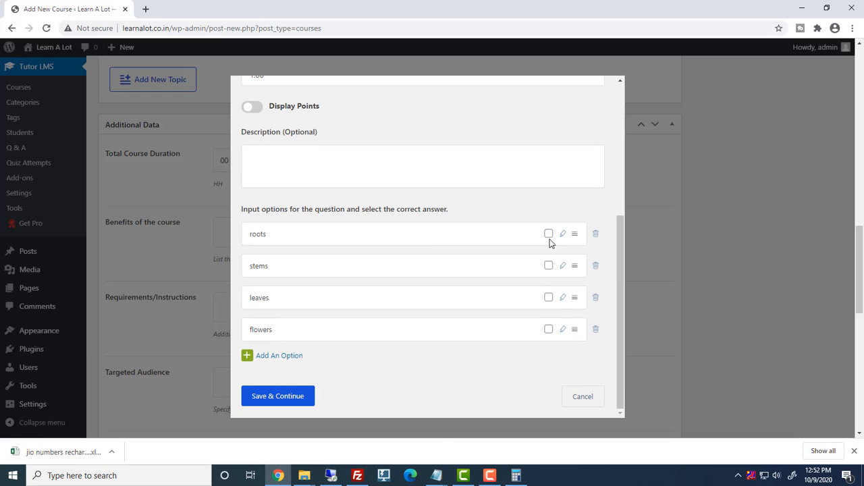
Mark the listed plant parts as correct answers and save the Parts of the Plant question.
{"action": "left_click", "coordinate": [548, 266]}
{"action": "left_click", "coordinate": [548, 297]}
{"action": "left_click", "coordinate": [548, 329]}
{"action": "left_click", "coordinate": [295, 400]}
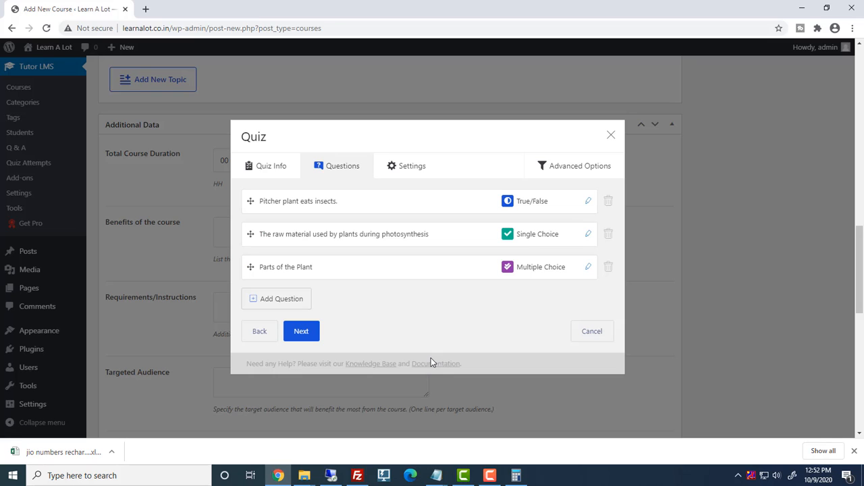
Add an Open Ended/Essay question titled "Describe plant food" to the quiz.
{"action": "left_click", "coordinate": [295, 301]}
{"action": "left_click", "coordinate": [309, 232]}
{"action": "left_click", "coordinate": [303, 301]}
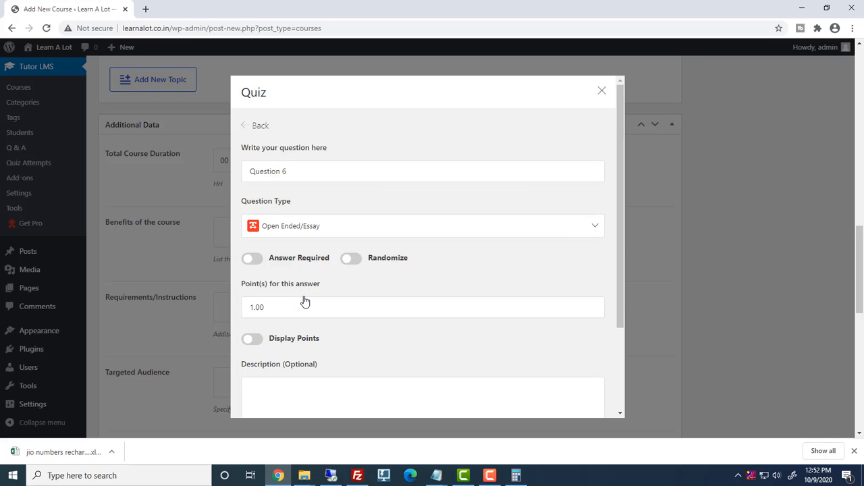
{"action": "left_click_drag", "start_coordinate": [297, 172], "coordinate": [148, 174]}
{"action": "type", "text": "Describe plant food"}
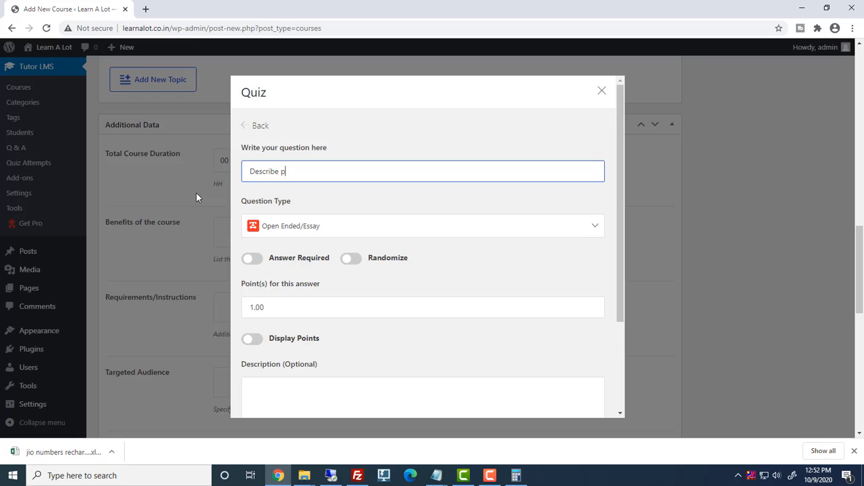
Enable Answer Required, Randomize and Display Points for the essay question and save it.
{"action": "left_click", "coordinate": [252, 258]}
{"action": "left_click", "coordinate": [351, 258]}
{"action": "left_click", "coordinate": [293, 337]}
{"action": "scroll", "coordinate": [324, 341], "scroll_direction": "down", "scroll_amount": 3}
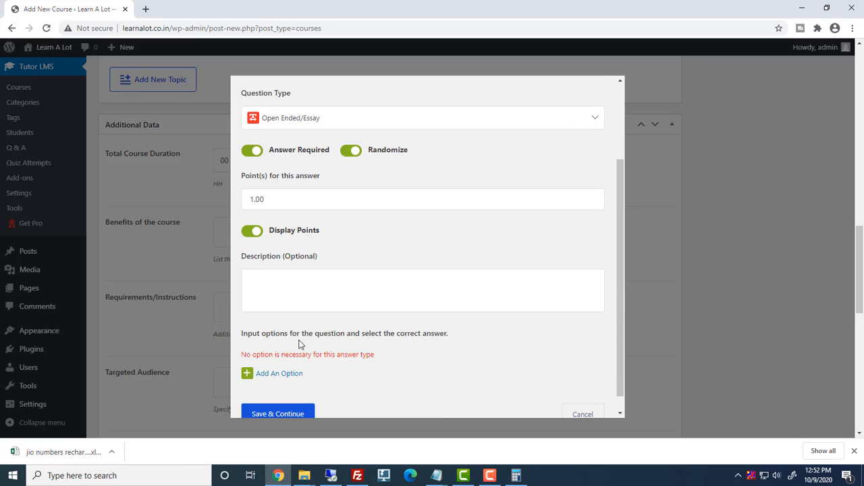
{"action": "left_click", "coordinate": [278, 396]}
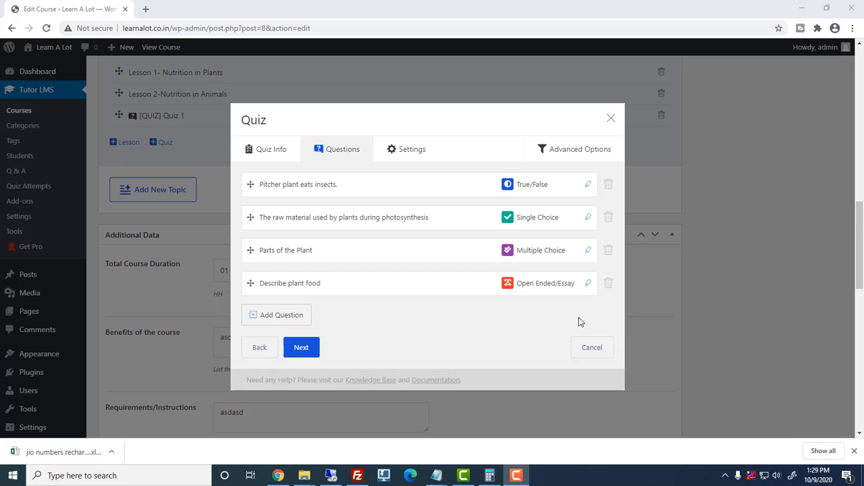
Add a Fill In The Blanks question titled "Fill in the blanks" to the quiz.
{"action": "left_click", "coordinate": [276, 314]}
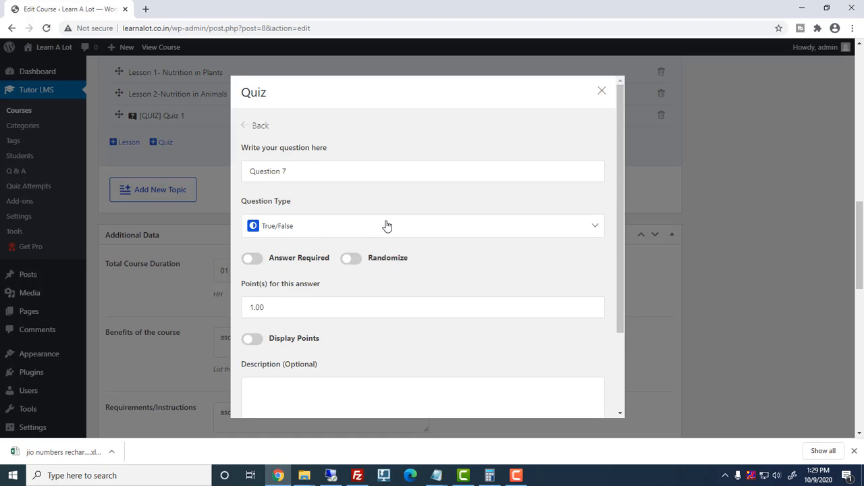
{"action": "left_click", "coordinate": [387, 225]}
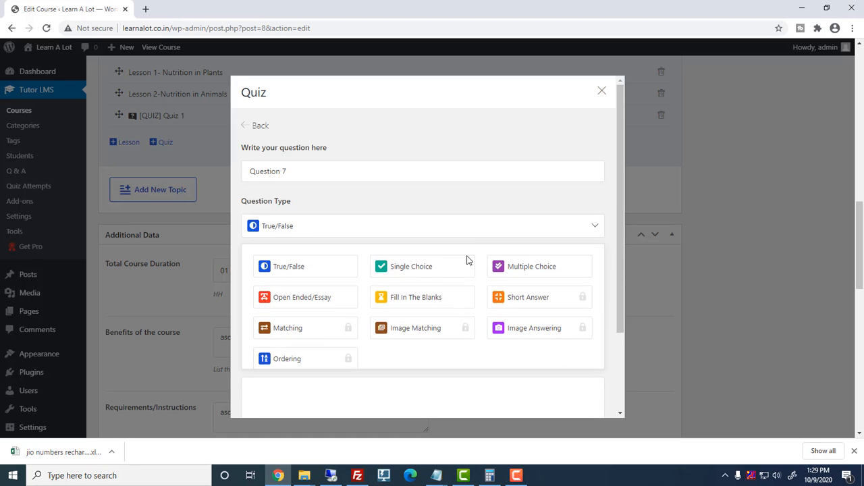
{"action": "left_click", "coordinate": [440, 299]}
{"action": "left_click_drag", "start_coordinate": [324, 172], "coordinate": [195, 173]}
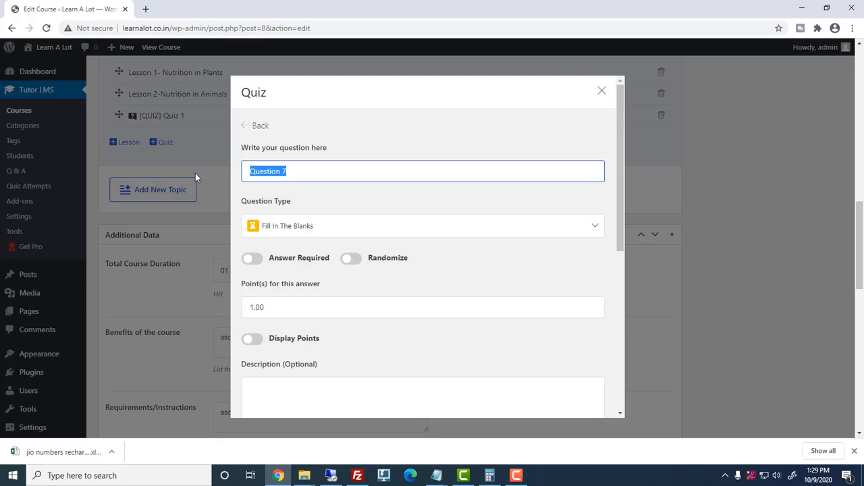
{"action": "type", "text": "Fill in the "}
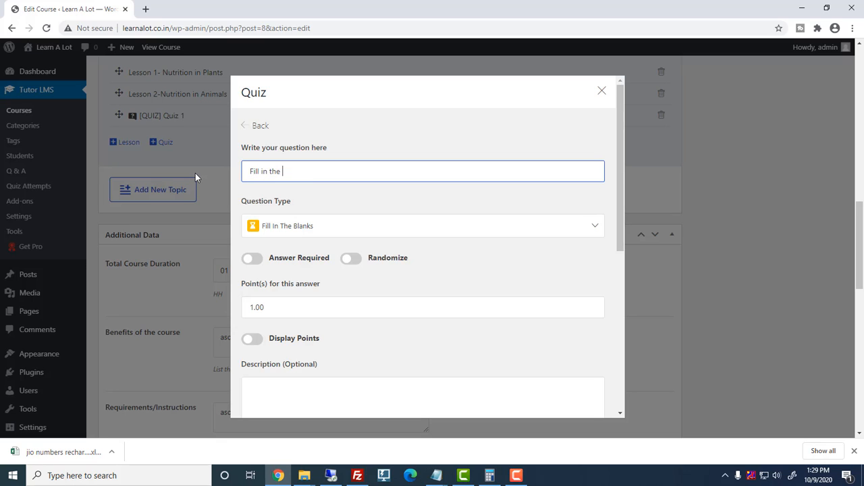
{"action": "type", "text": "blanks"}
Enter "Plants Have ro{dash} and flow{dash}" as the fill-in-the-blanks option's question title.
{"action": "scroll", "coordinate": [360, 289], "scroll_direction": "down", "scroll_amount": 3}
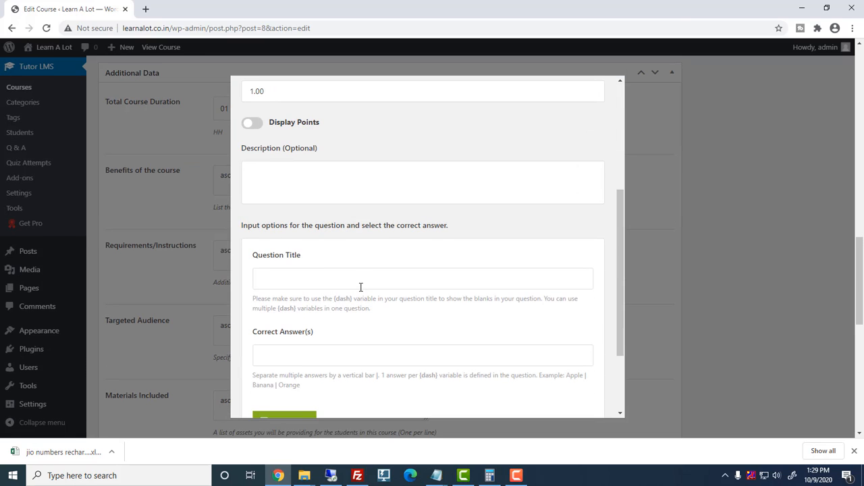
{"action": "left_click", "coordinate": [336, 276]}
{"action": "type", "text": "Places"}
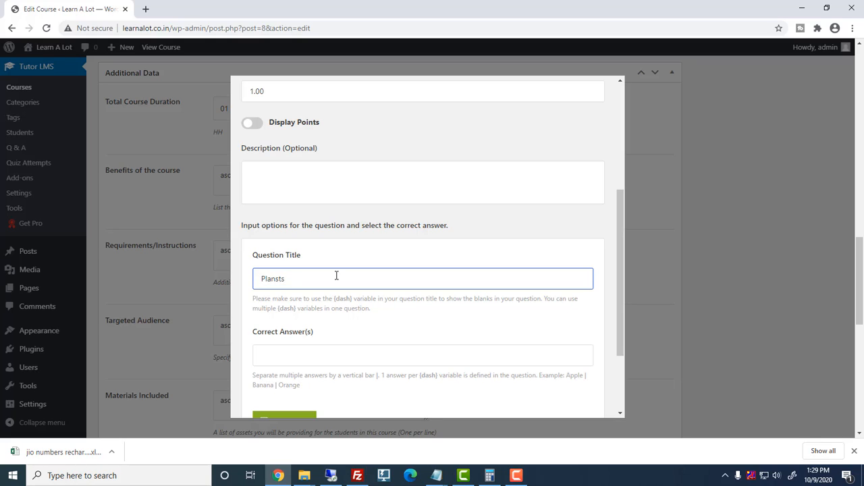
{"action": "key", "text": "BackSpace"}
{"action": "key", "text": "BackSpace"}
{"action": "key", "text": "BackSpace"}
{"action": "key", "text": "BackSpace"}
{"action": "key", "text": "BackSpace"}
{"action": "type", "text": "lants Have ro"}
{"action": "left_click_drag", "start_coordinate": [334, 299], "coordinate": [351, 298]}
{"action": "key", "text": "ctrl+c"}
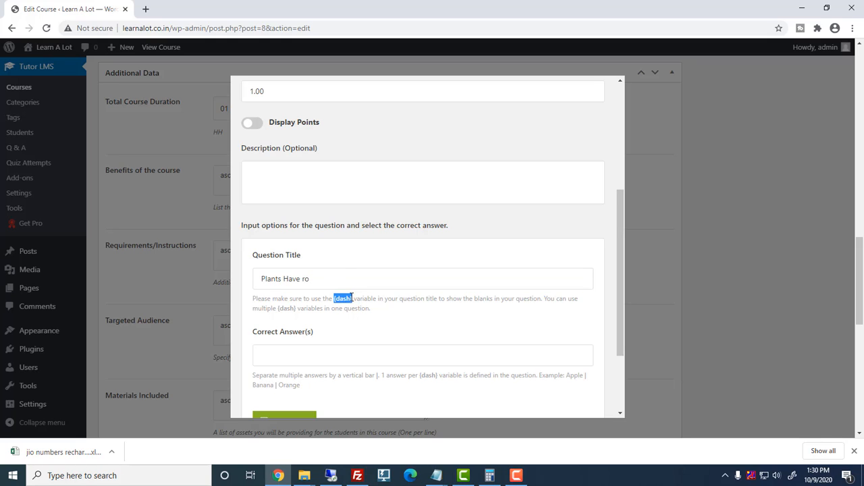
{"action": "left_click", "coordinate": [343, 278]}
{"action": "key", "text": "ctrl+v"}
{"action": "type", "text": "and flow"}
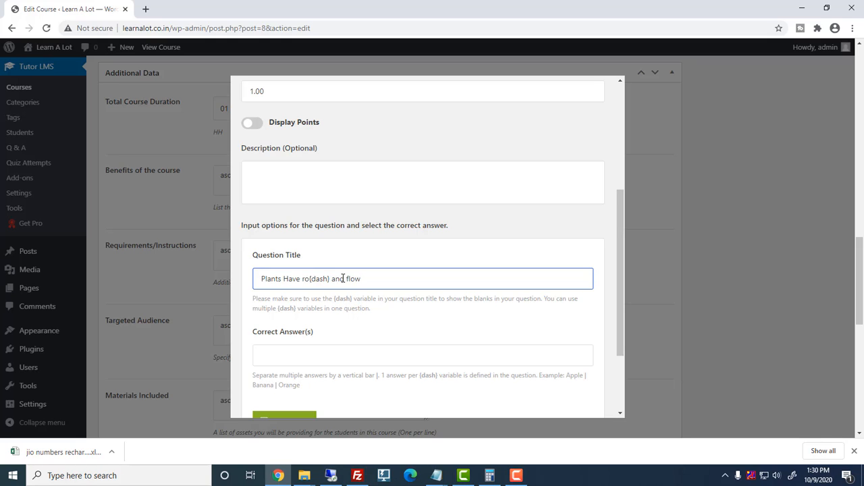
{"action": "key", "text": "ctrl+v"}
Enter "ots|ers" as the correct answers, save the fill-in-the-blanks question and proceed to the quiz settings.
{"action": "left_click", "coordinate": [288, 355]}
{"action": "type", "text": "ts"}
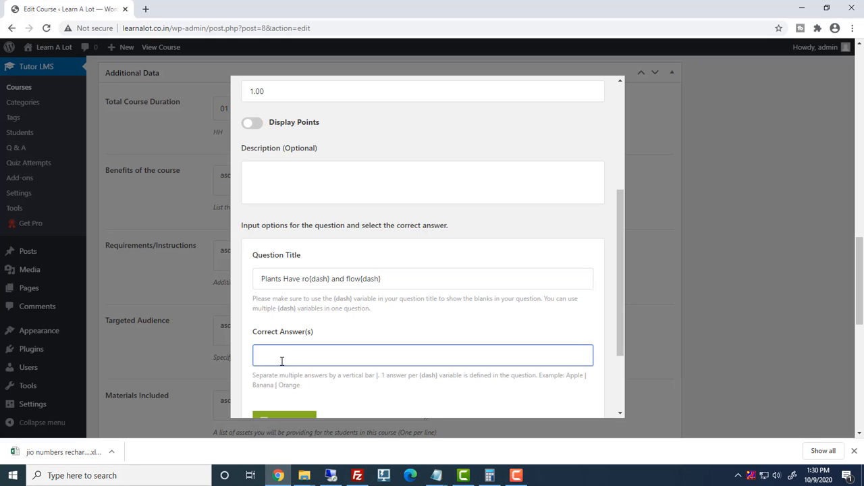
{"action": "type", "text": "ots|ers"}
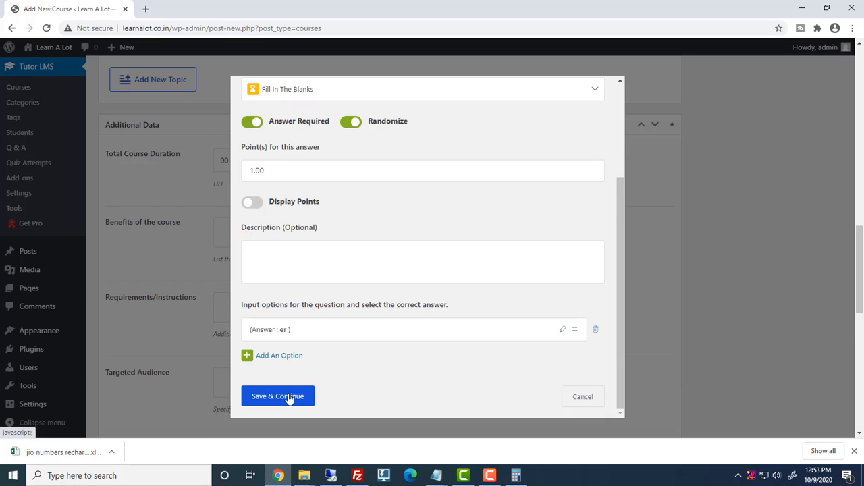
{"action": "left_click", "coordinate": [290, 397]}
{"action": "left_click", "coordinate": [299, 363]}
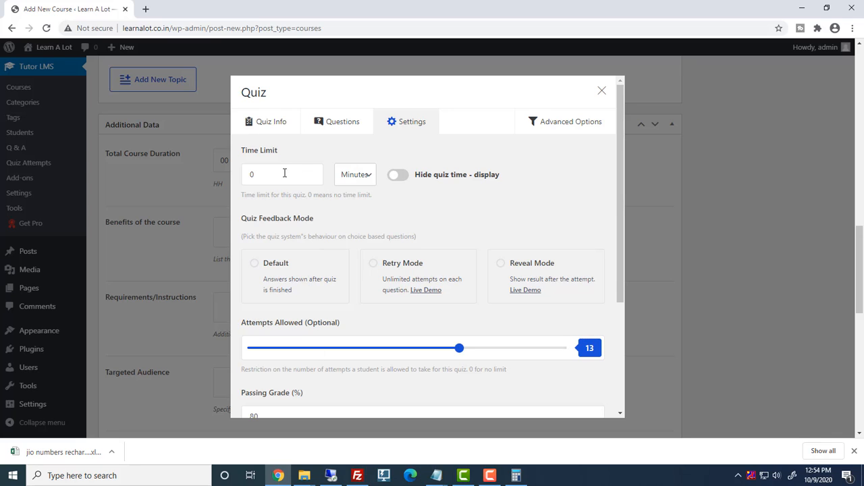
Set the quiz time limit to 5 minutes, leaving the quiz time display shown.
{"action": "left_click_drag", "start_coordinate": [285, 172], "coordinate": [216, 177]}
{"action": "type", "text": "5"}
{"action": "left_click", "coordinate": [351, 177]}
{"action": "left_click", "coordinate": [351, 177]}
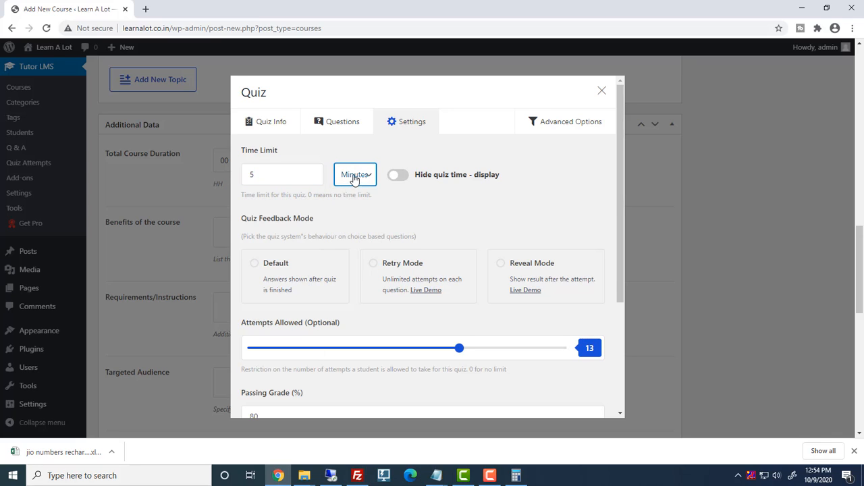
{"action": "left_click", "coordinate": [397, 176]}
{"action": "left_click", "coordinate": [398, 176]}
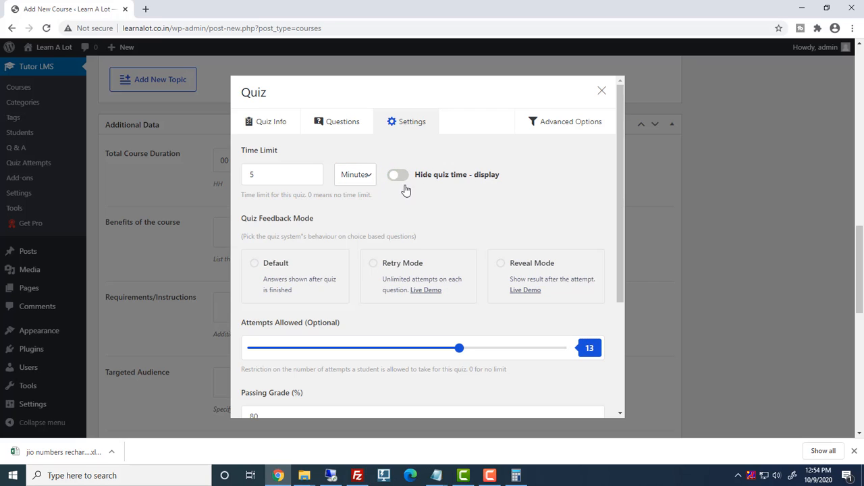
Try the Default and Retry feedback modes, and choose Reveal Mode for the quiz.
{"action": "left_click", "coordinate": [257, 265]}
{"action": "scroll", "coordinate": [297, 251], "scroll_direction": "down", "scroll_amount": 1}
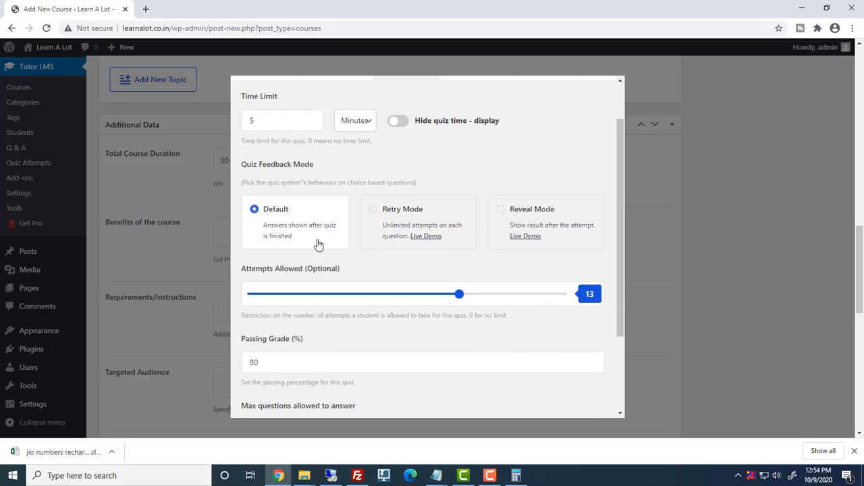
{"action": "left_click", "coordinate": [374, 213]}
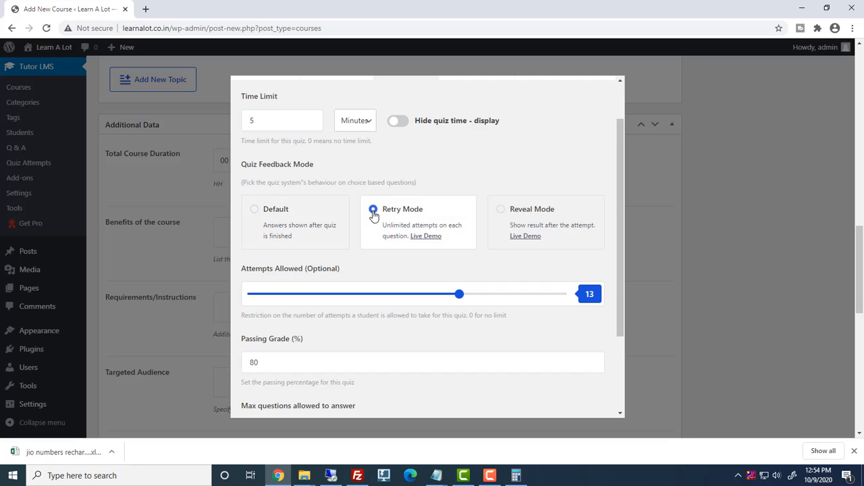
{"action": "left_click", "coordinate": [502, 211]}
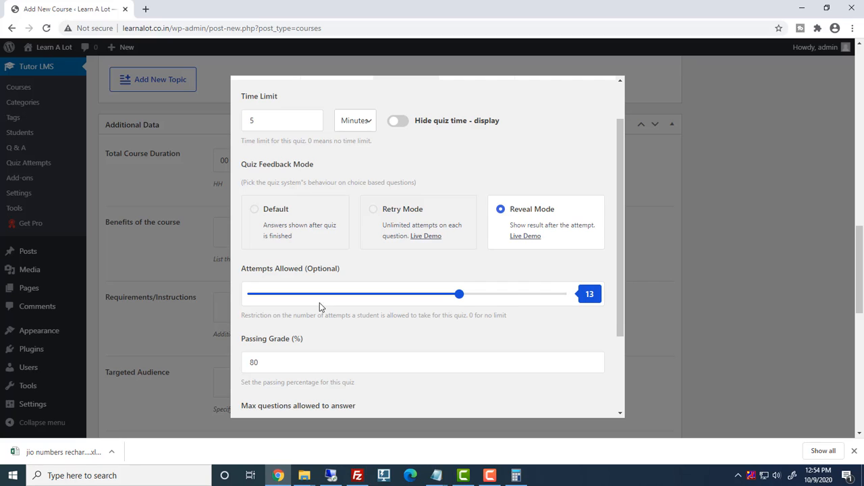
Set the quiz's allowed attempts to 11 and its passing grade to 90%.
{"action": "left_click_drag", "start_coordinate": [459, 295], "coordinate": [428, 295]}
{"action": "scroll", "coordinate": [366, 308], "scroll_direction": "down", "scroll_amount": 2}
{"action": "double_click", "coordinate": [270, 250]}
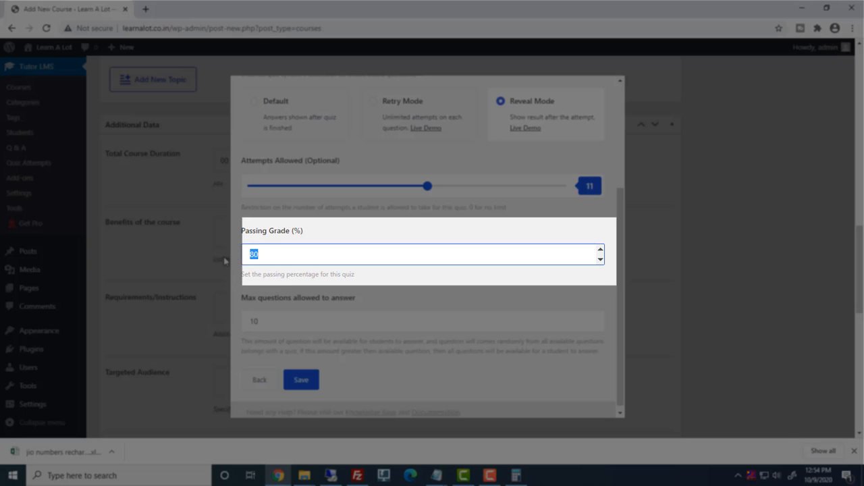
{"action": "type", "text": "90"}
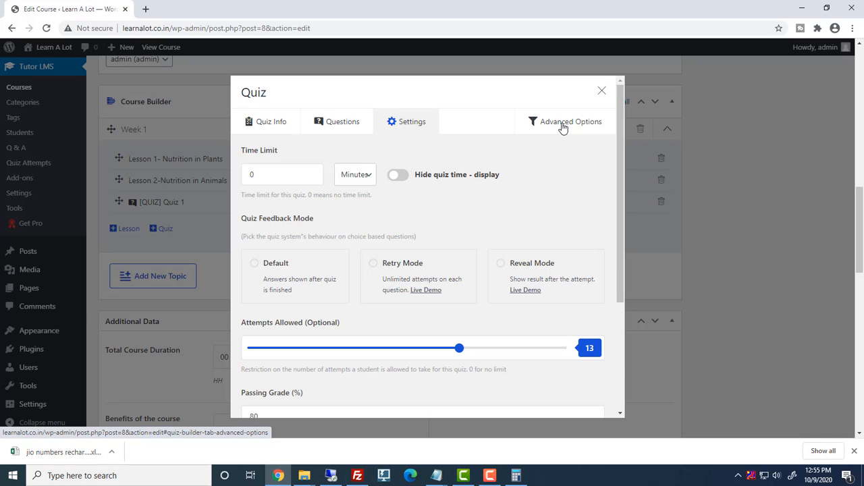
Enable Quiz Auto Start in the advanced options and look through the question layout and order choices.
{"action": "left_click", "coordinate": [562, 127]}
{"action": "scroll", "coordinate": [567, 159], "scroll_direction": "down", "scroll_amount": 2}
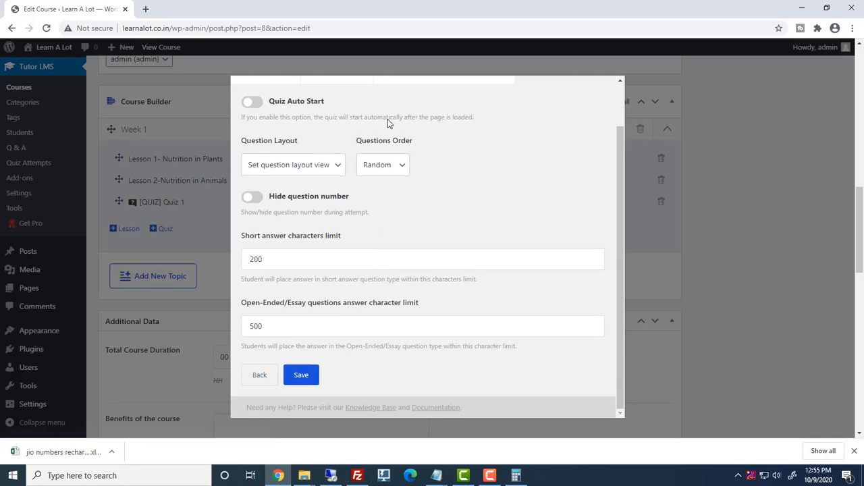
{"action": "left_click", "coordinate": [256, 110]}
{"action": "left_click", "coordinate": [305, 168]}
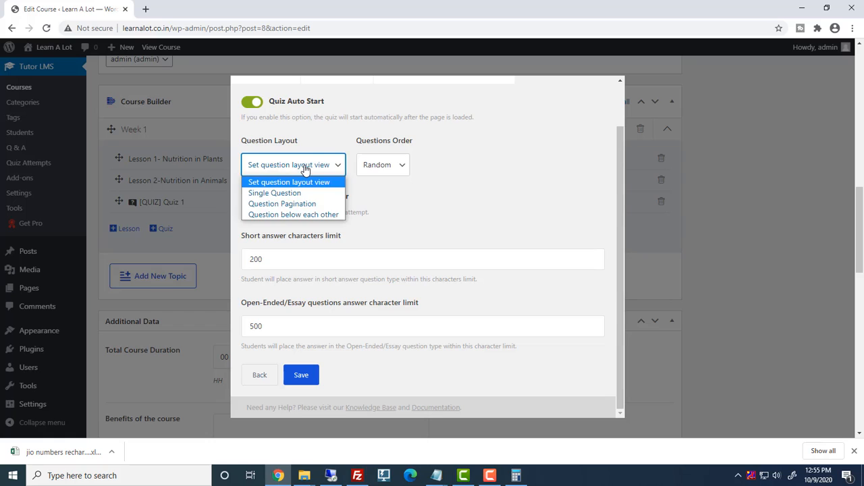
{"action": "left_click", "coordinate": [297, 214]}
{"action": "left_click", "coordinate": [382, 165]}
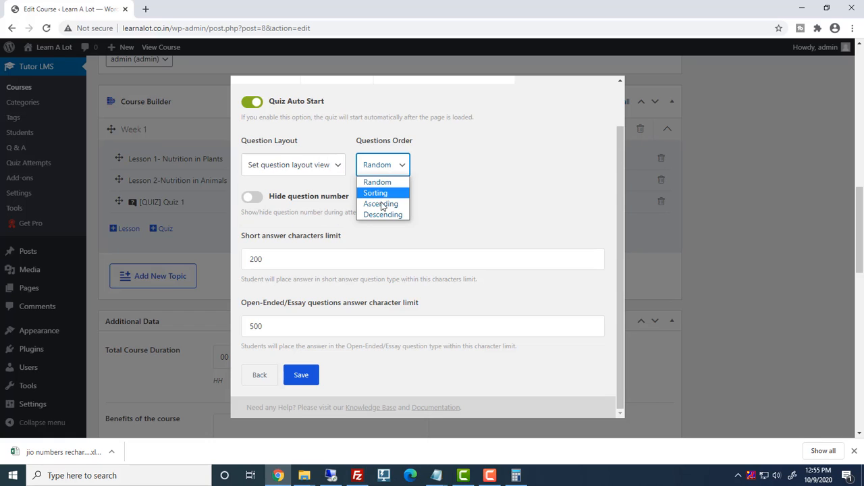
{"action": "left_click", "coordinate": [513, 188]}
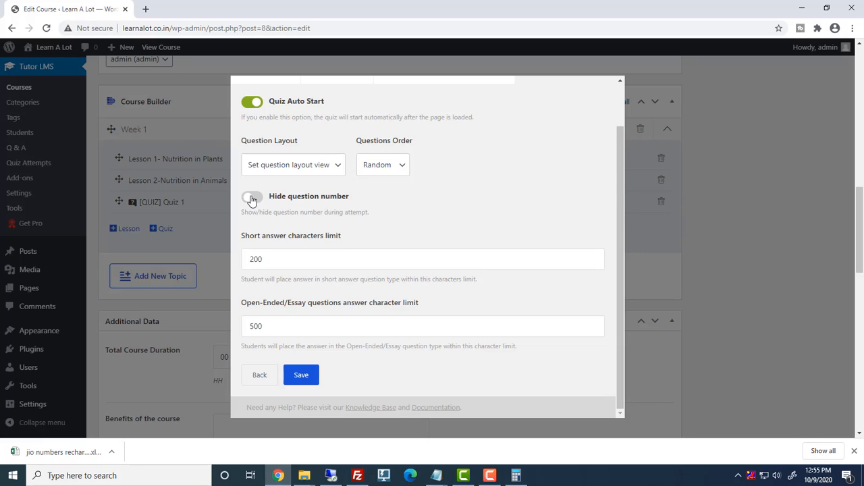
Enable Hide question number, save the advanced quiz options and close the quiz dialog.
{"action": "left_click", "coordinate": [252, 198]}
{"action": "scroll", "coordinate": [473, 209], "scroll_direction": "down", "scroll_amount": 2}
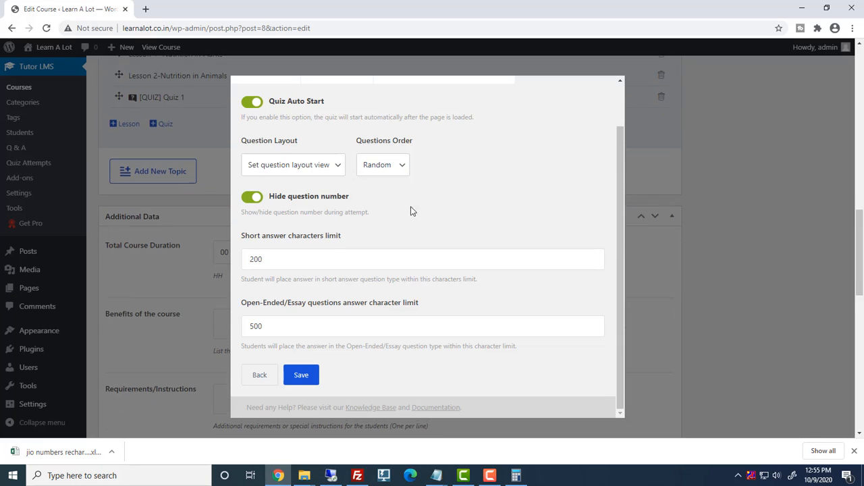
{"action": "double_click", "coordinate": [292, 264]}
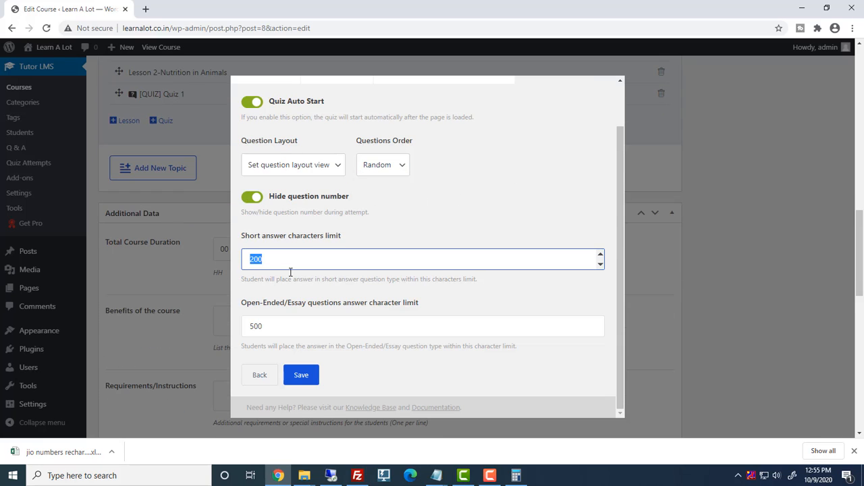
{"action": "left_click", "coordinate": [497, 310]}
{"action": "left_click_drag", "start_coordinate": [284, 328], "coordinate": [237, 329]}
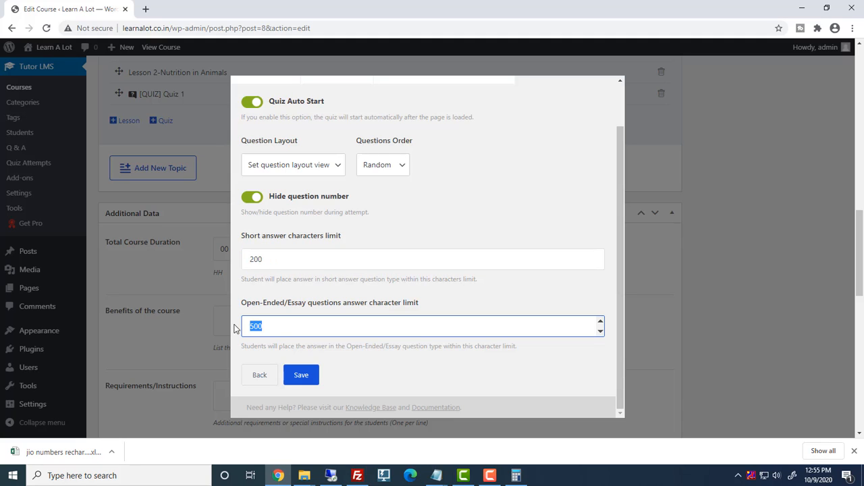
{"action": "left_click", "coordinate": [308, 379]}
{"action": "scroll", "coordinate": [588, 155], "scroll_direction": "up", "scroll_amount": 1}
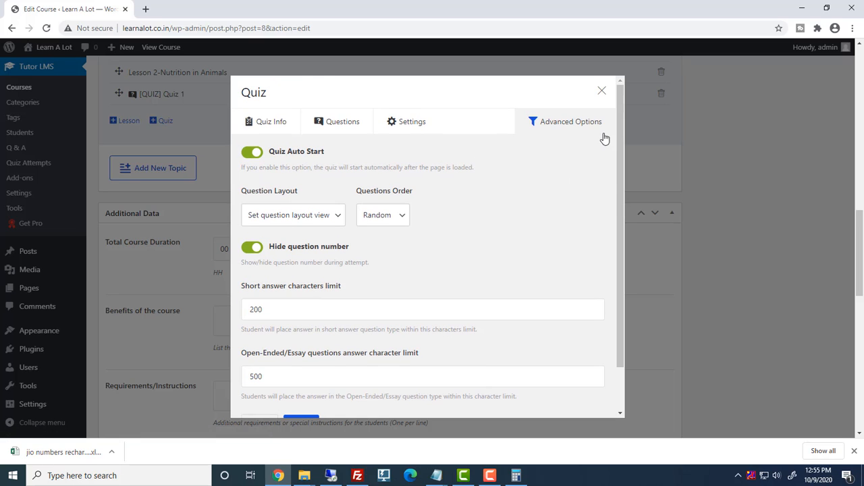
{"action": "left_click", "coordinate": [603, 94]}
Set the total course duration to 01 hour in the course's additional data.
{"action": "scroll", "coordinate": [131, 271], "scroll_direction": "up", "scroll_amount": 3}
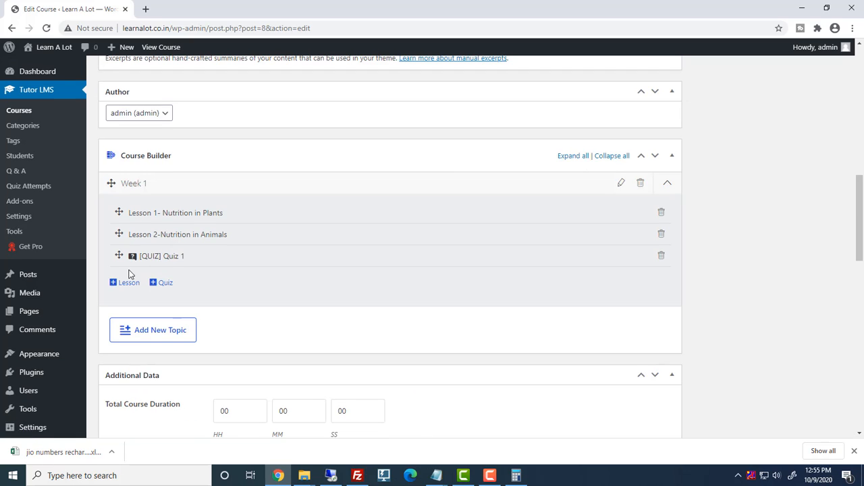
{"action": "scroll", "coordinate": [343, 271], "scroll_direction": "down", "scroll_amount": 3}
{"action": "double_click", "coordinate": [226, 195]}
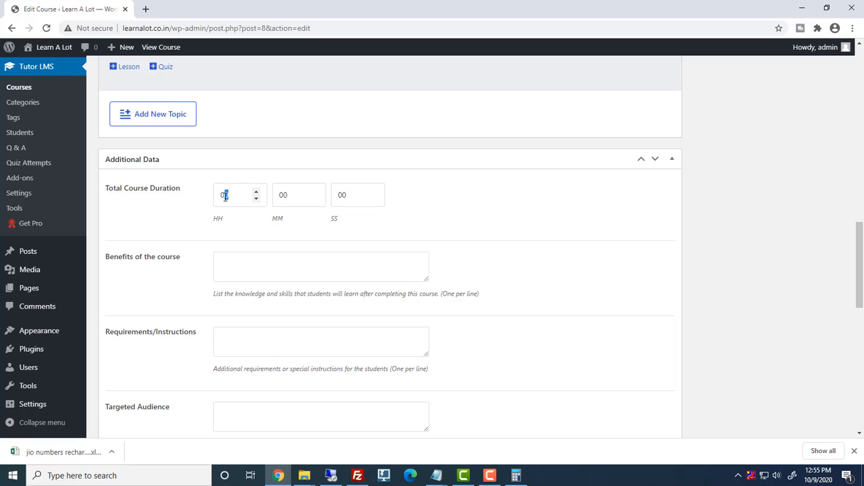
{"action": "left_click_drag", "start_coordinate": [236, 201], "coordinate": [222, 198]}
Fill in the course benefits, requirements "asdasd", targeted audience "asdasdas" and materials included "asdasdasd" with placeholder text.
{"action": "scroll", "coordinate": [254, 195], "scroll_direction": "down", "scroll_amount": 2}
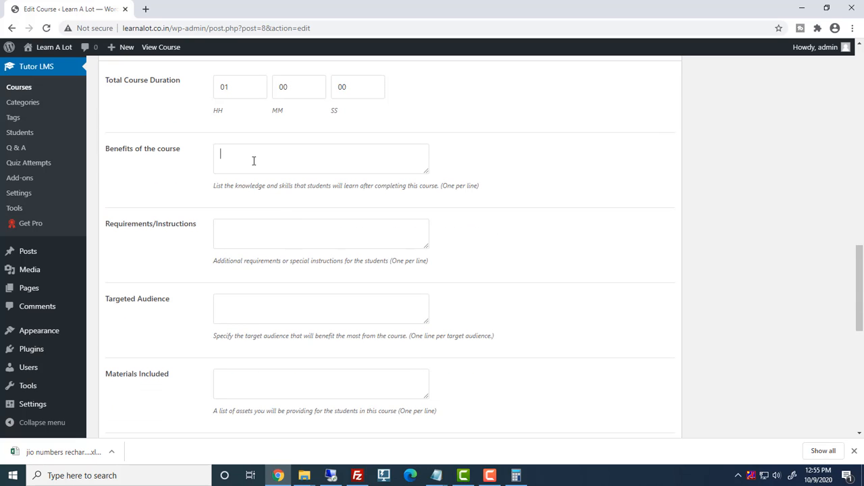
{"action": "type", "text": "asdasda"}
{"action": "type", "text": "asdas"}
{"action": "type", "text": "asdasdas"}
{"action": "scroll", "coordinate": [289, 372], "scroll_direction": "down", "scroll_amount": 2}
{"action": "left_click", "coordinate": [251, 286]}
{"action": "type", "text": "asdasdasd"}
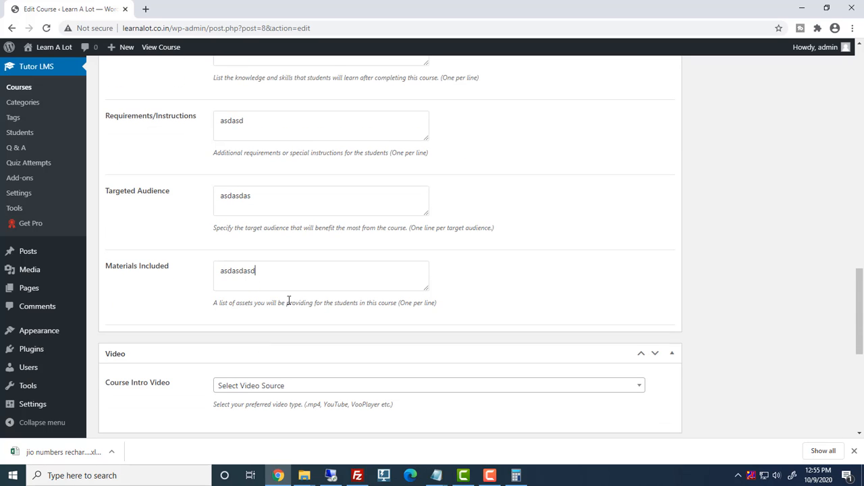
{"action": "scroll", "coordinate": [275, 303], "scroll_direction": "down", "scroll_amount": 2}
{"action": "left_click", "coordinate": [252, 279]}
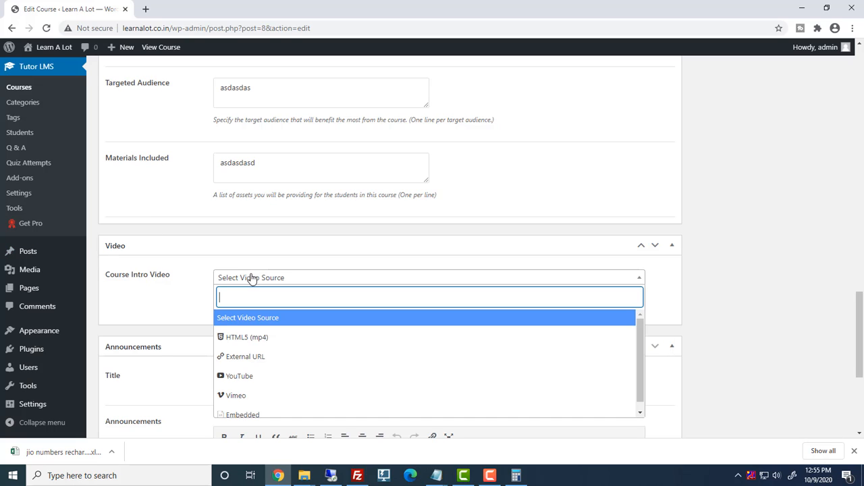
{"action": "left_click", "coordinate": [237, 378]}
{"action": "scroll", "coordinate": [322, 306], "scroll_direction": "down", "scroll_amount": 2}
{"action": "left_click", "coordinate": [293, 219]}
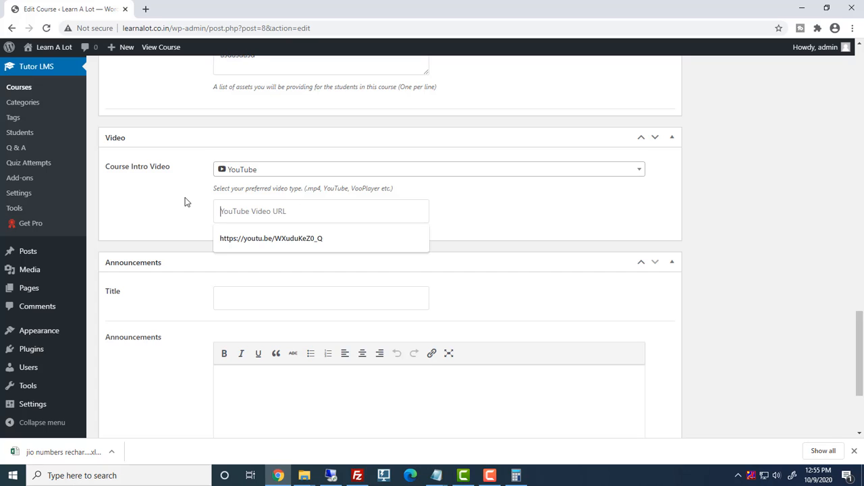
{"action": "left_click", "coordinate": [299, 171]}
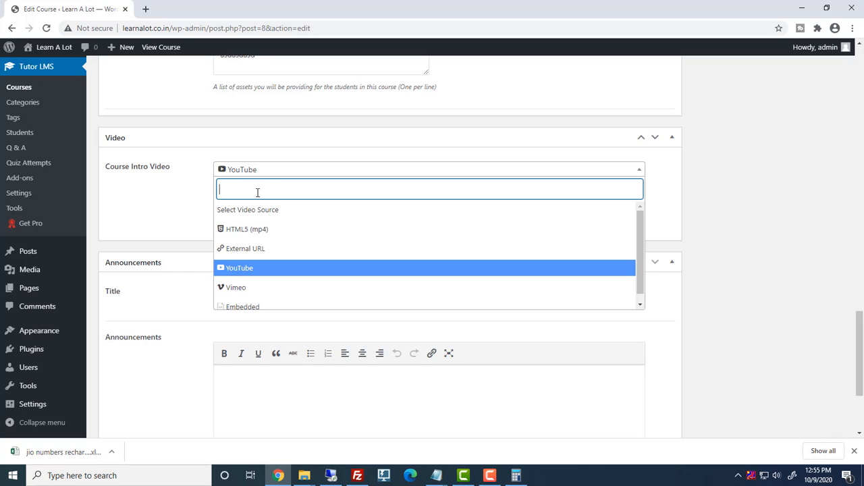
{"action": "left_click", "coordinate": [256, 210]}
{"action": "left_click", "coordinate": [495, 210]}
Submit the course's announcement form with the title and announcement text left blank.
{"action": "scroll", "coordinate": [495, 211], "scroll_direction": "down", "scroll_amount": 2}
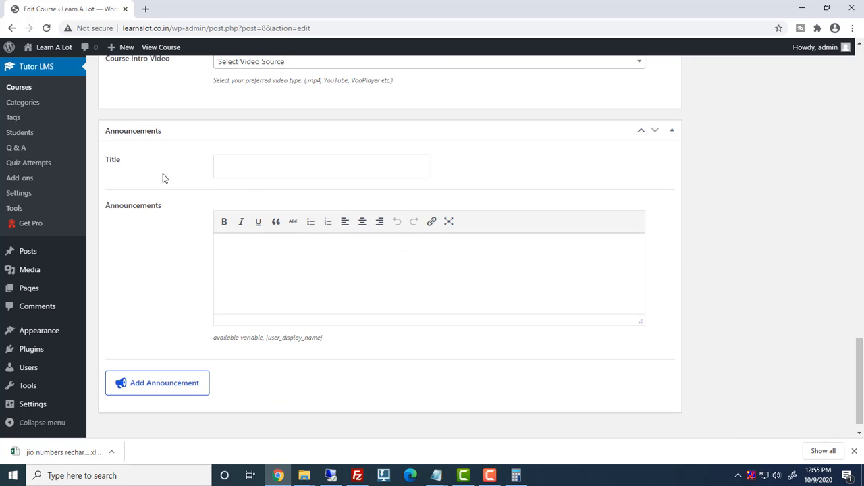
{"action": "left_click", "coordinate": [249, 166]}
{"action": "left_click", "coordinate": [277, 253]}
{"action": "left_click", "coordinate": [165, 382]}
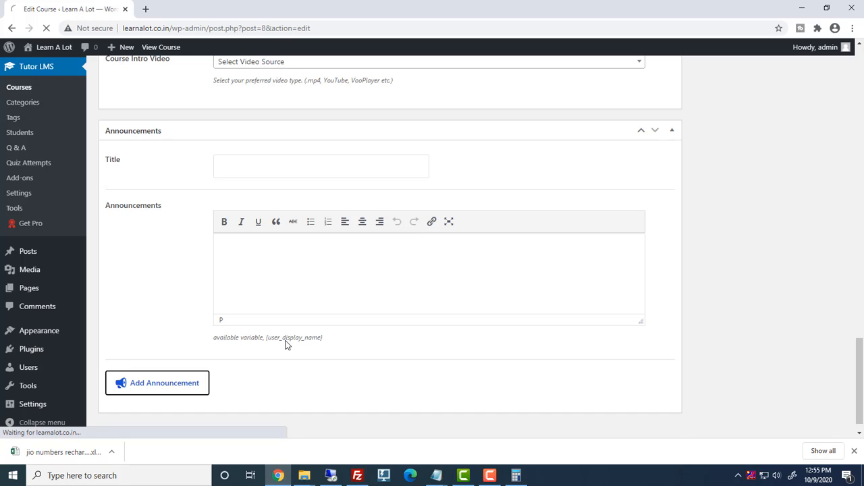
Upload science.jpg from the Desktop and set it as the course's featured image.
{"action": "left_click", "coordinate": [746, 291]}
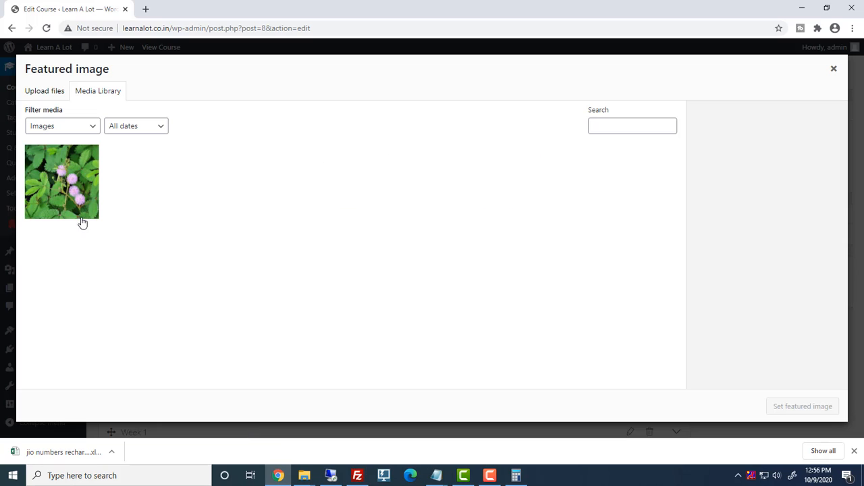
{"action": "left_click", "coordinate": [57, 96]}
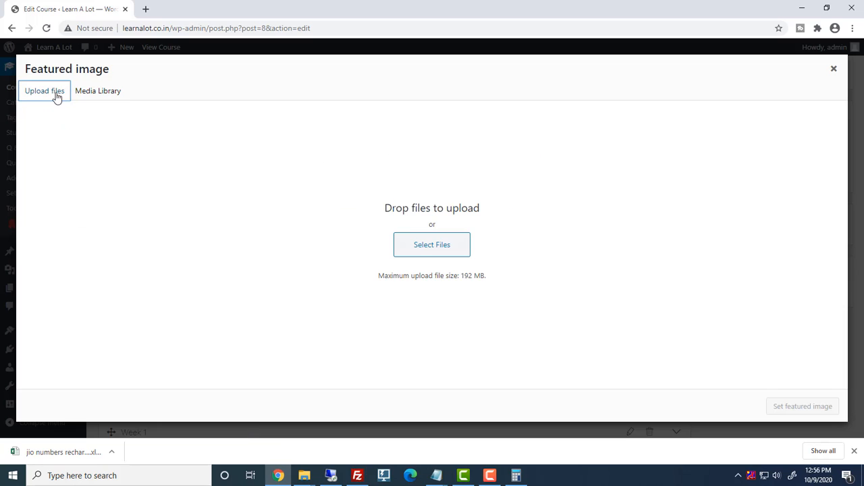
{"action": "left_click", "coordinate": [435, 245]}
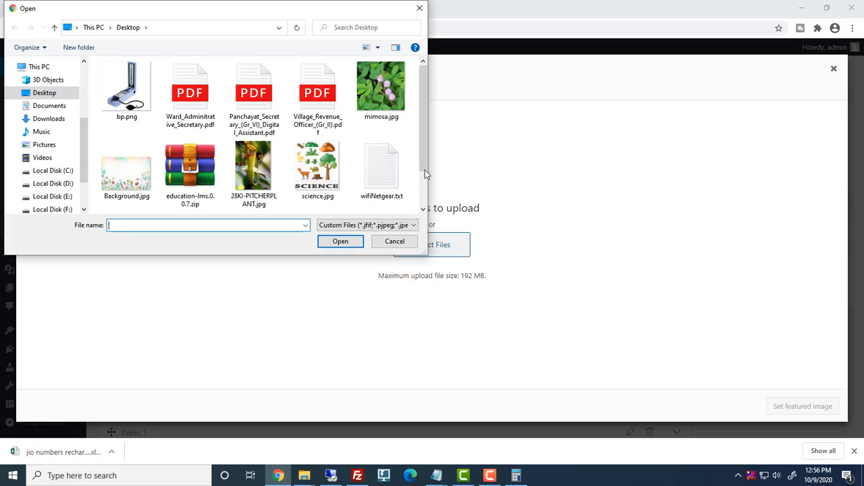
{"action": "double_click", "coordinate": [307, 164]}
{"action": "scroll", "coordinate": [802, 366], "scroll_direction": "down", "scroll_amount": 1}
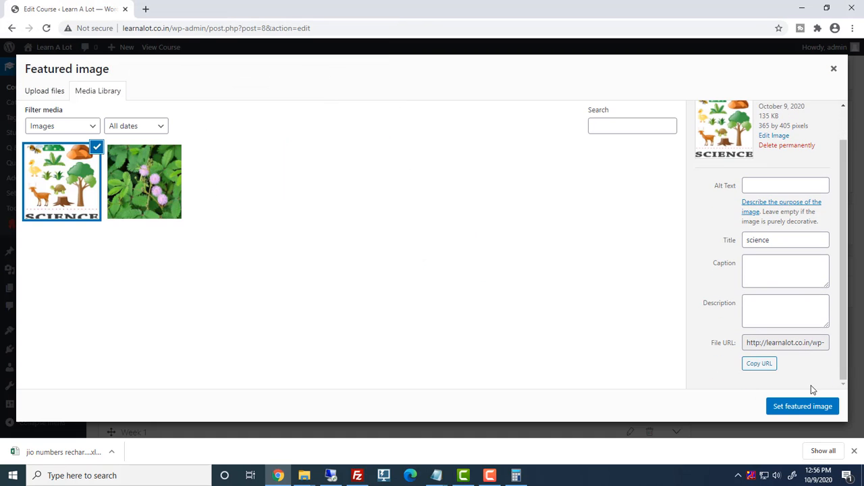
{"action": "left_click", "coordinate": [792, 405]}
Publish the Science course.
{"action": "scroll", "coordinate": [841, 344], "scroll_direction": "down", "scroll_amount": 4}
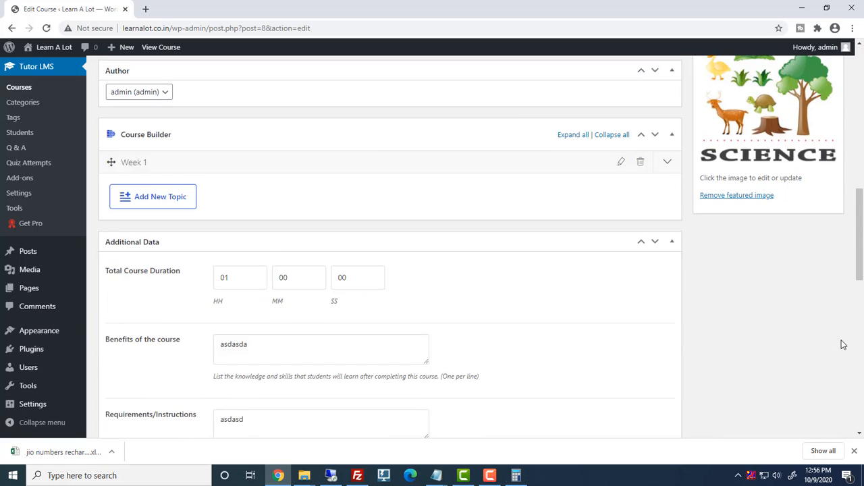
{"action": "scroll", "coordinate": [841, 344], "scroll_direction": "up", "scroll_amount": 9}
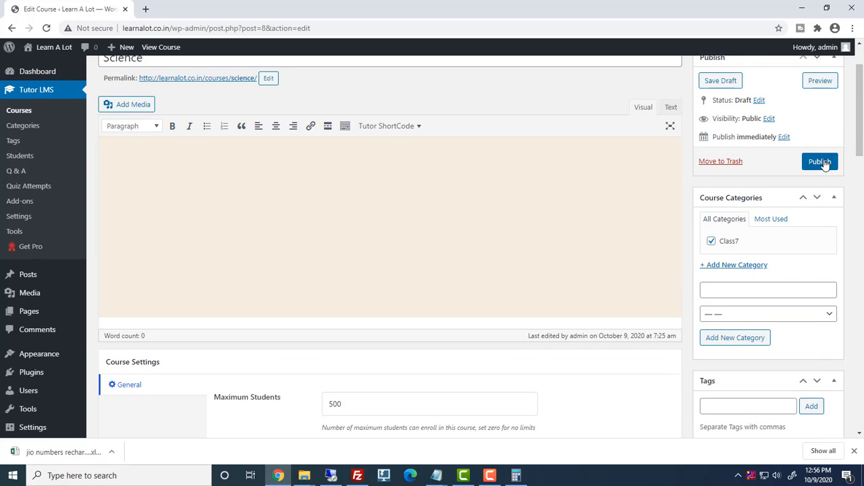
{"action": "left_click", "coordinate": [825, 162]}
{"action": "key", "text": "ctrl+shift+n"}
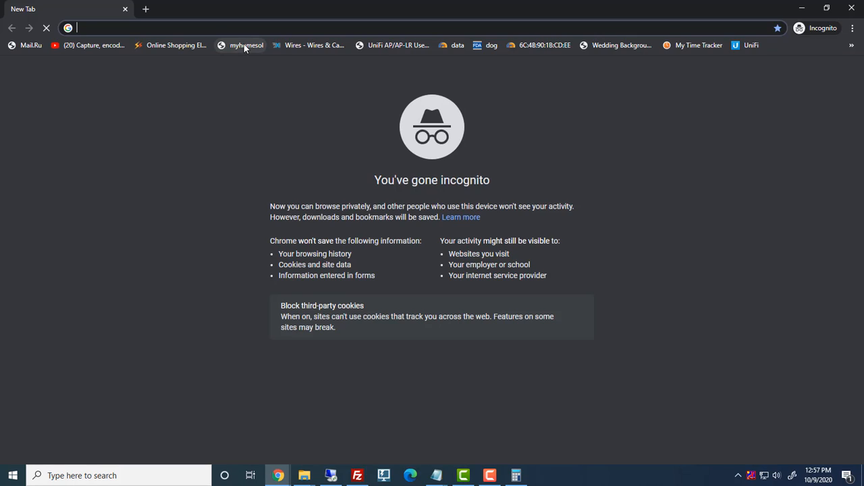
{"action": "type", "text": "http://learnalot.co.in/courses/science/"}
{"action": "key", "text": "Return"}
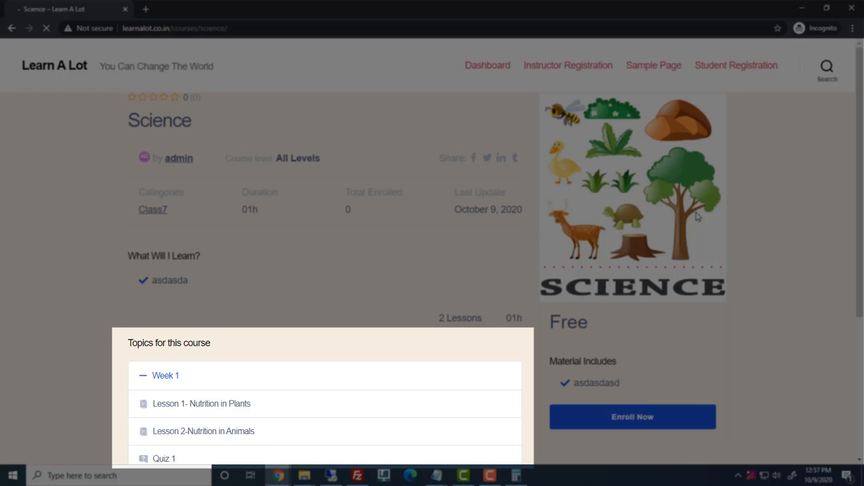
{"action": "scroll", "coordinate": [698, 216], "scroll_direction": "down", "scroll_amount": 2}
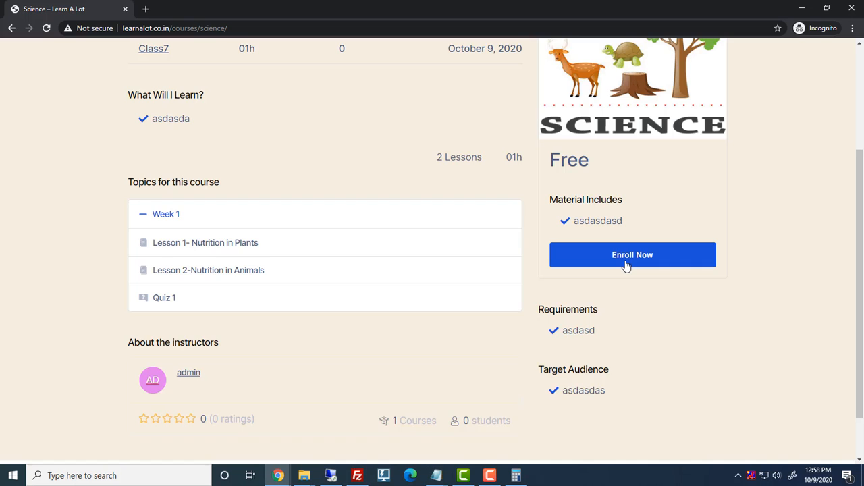
Register a student account from the course's enrolment option and enroll in the Science course.
{"action": "left_click", "coordinate": [626, 263]}
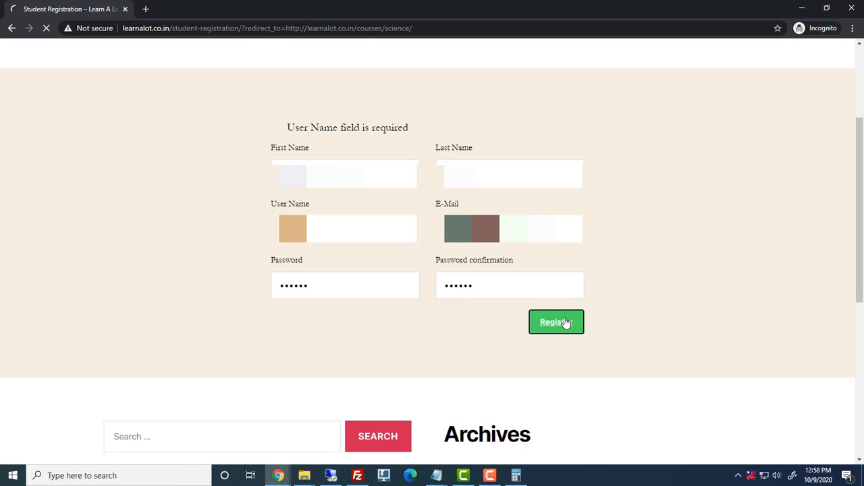
{"action": "scroll", "coordinate": [697, 313], "scroll_direction": "down", "scroll_amount": 2}
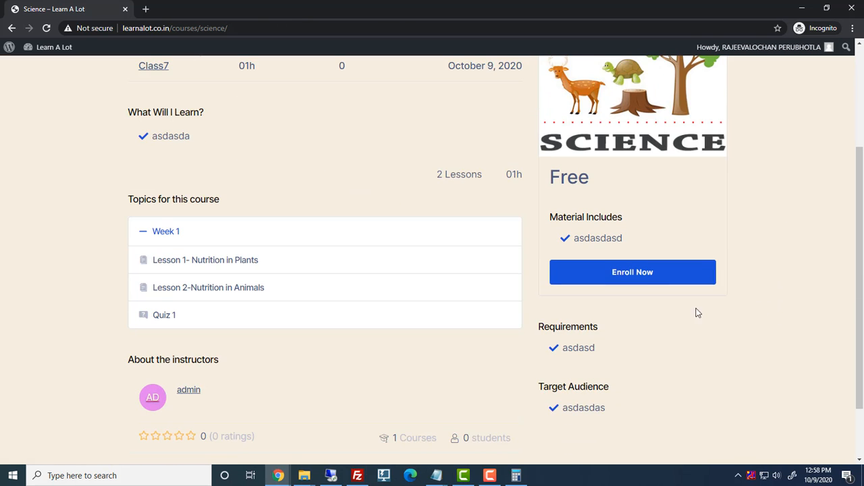
{"action": "left_click", "coordinate": [646, 274]}
{"action": "scroll", "coordinate": [140, 138], "scroll_direction": "down", "scroll_amount": 2}
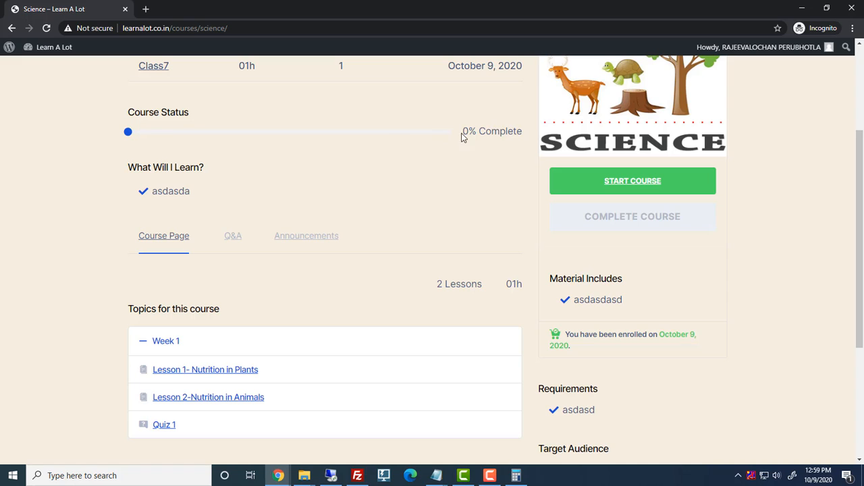
Start the course and go through Lesson 1 and Lesson 2 to reach Quiz 1.
{"action": "left_click", "coordinate": [615, 185]}
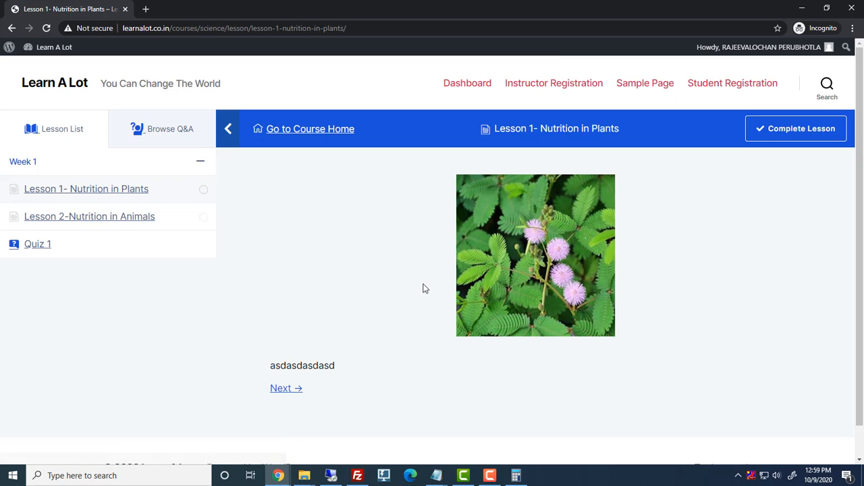
{"action": "left_click", "coordinate": [280, 389]}
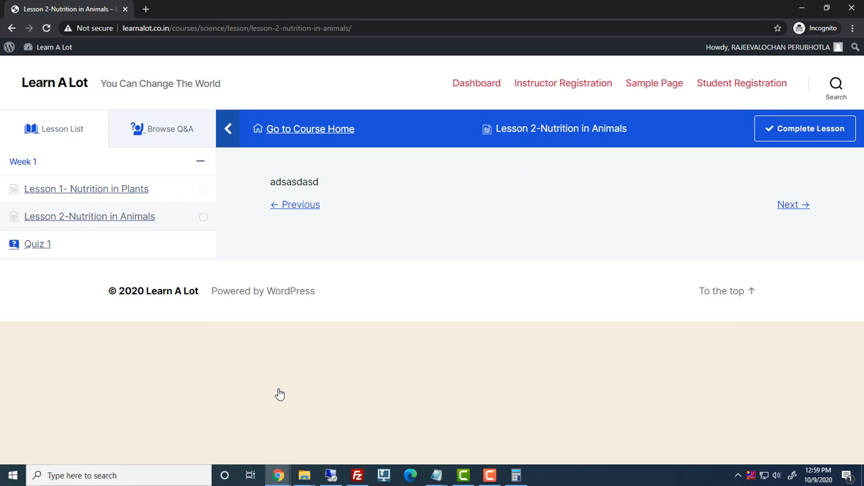
{"action": "left_click", "coordinate": [789, 206]}
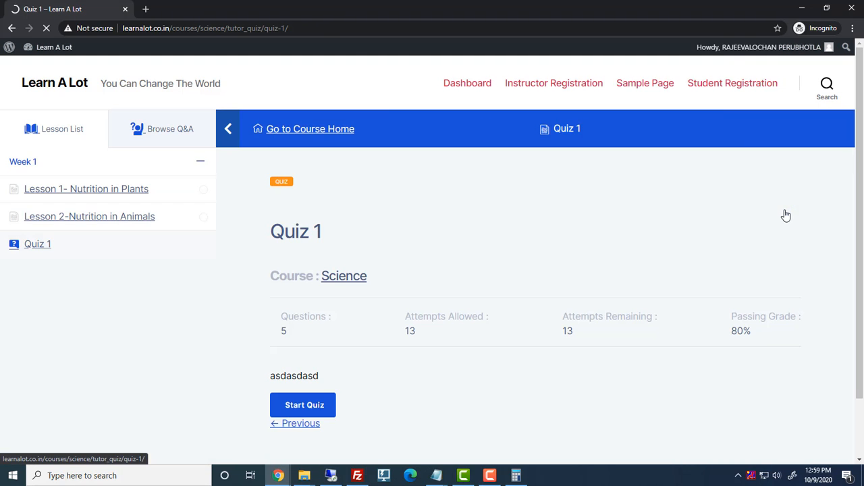
Start Quiz 1 and submit an answer to the fill-in-the-blanks question, completing "flow" with "wers".
{"action": "left_click", "coordinate": [303, 403]}
{"action": "scroll", "coordinate": [254, 272], "scroll_direction": "down", "scroll_amount": 2}
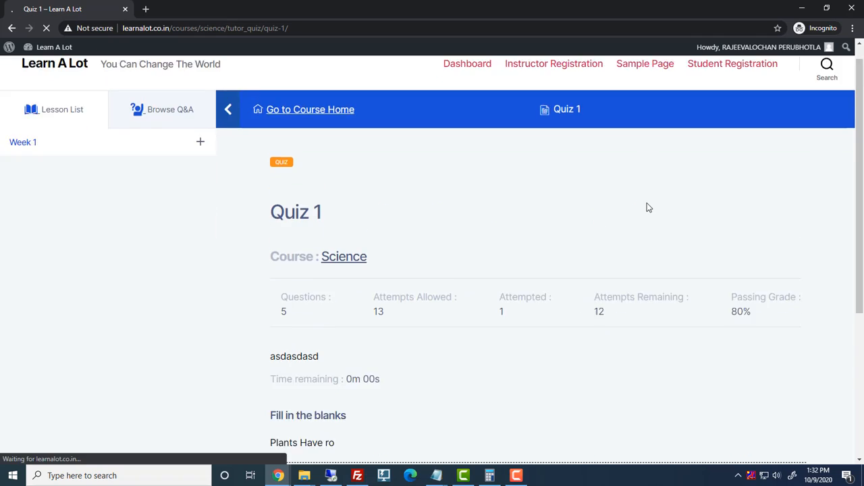
{"action": "scroll", "coordinate": [300, 290], "scroll_direction": "down", "scroll_amount": 2}
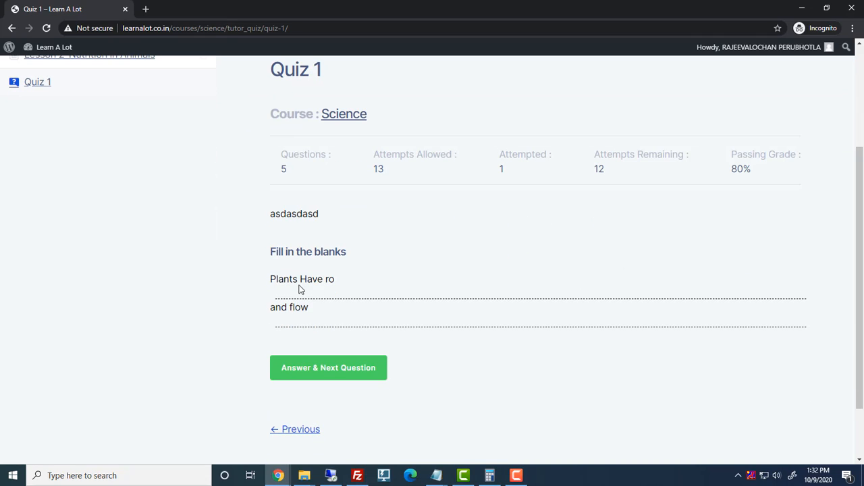
{"action": "left_click", "coordinate": [304, 322]}
{"action": "type", "text": "wers"}
{"action": "left_click", "coordinate": [311, 374]}
Answer the "Parts of the Plant" question with flowers, stems, roots and leaves.
{"action": "left_click_drag", "start_coordinate": [270, 252], "coordinate": [356, 258]}
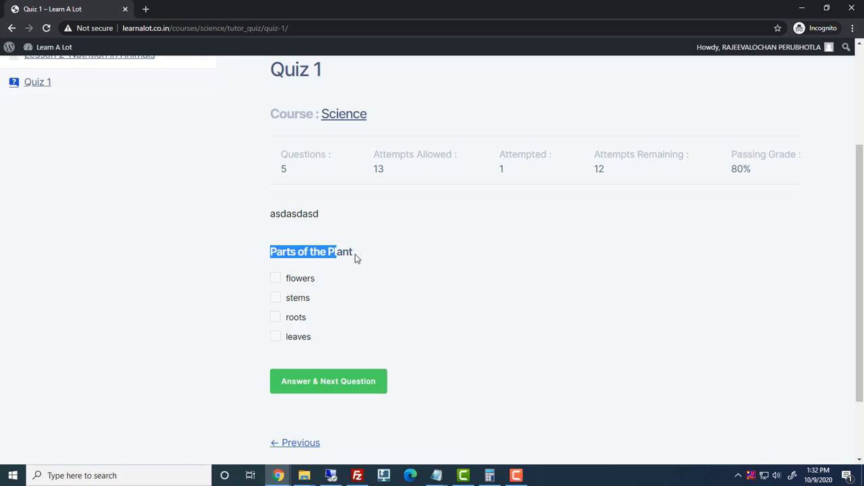
{"action": "left_click", "coordinate": [274, 278]}
{"action": "left_click", "coordinate": [275, 298]}
{"action": "left_click", "coordinate": [275, 317]}
{"action": "left_click", "coordinate": [275, 336]}
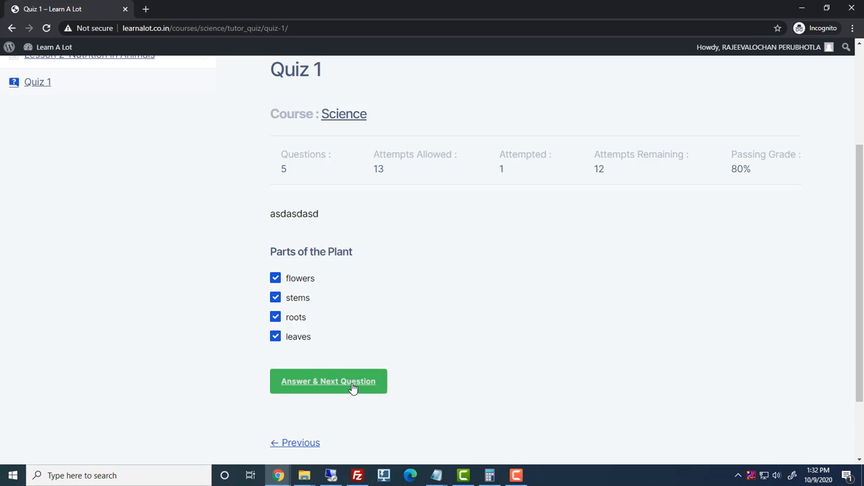
{"action": "left_click", "coordinate": [352, 383]}
Answer True to the pitcher plant question and "CO2 and water" to the photosynthesis raw material question.
{"action": "left_click", "coordinate": [292, 278]}
{"action": "left_click", "coordinate": [372, 350]}
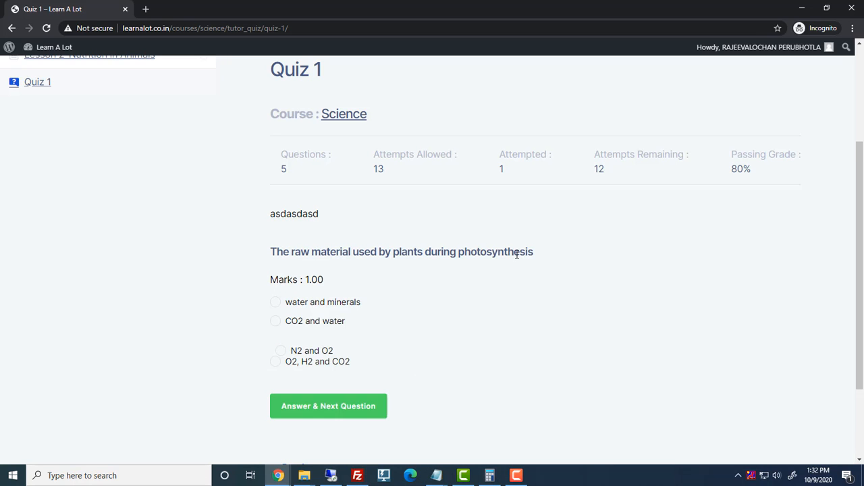
{"action": "left_click", "coordinate": [276, 322]}
{"action": "left_click", "coordinate": [351, 407]}
Answer "Describe plant food" with the placeholder text "asdadasdasdas" and submit the quiz.
{"action": "left_click", "coordinate": [326, 333]}
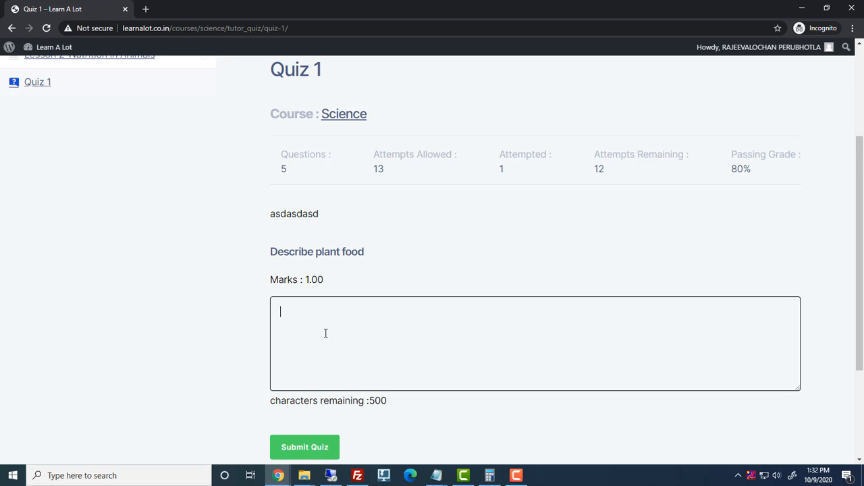
{"action": "type", "text": "asdadasdasdas"}
{"action": "scroll", "coordinate": [325, 333], "scroll_direction": "down", "scroll_amount": 1}
{"action": "left_click", "coordinate": [308, 394]}
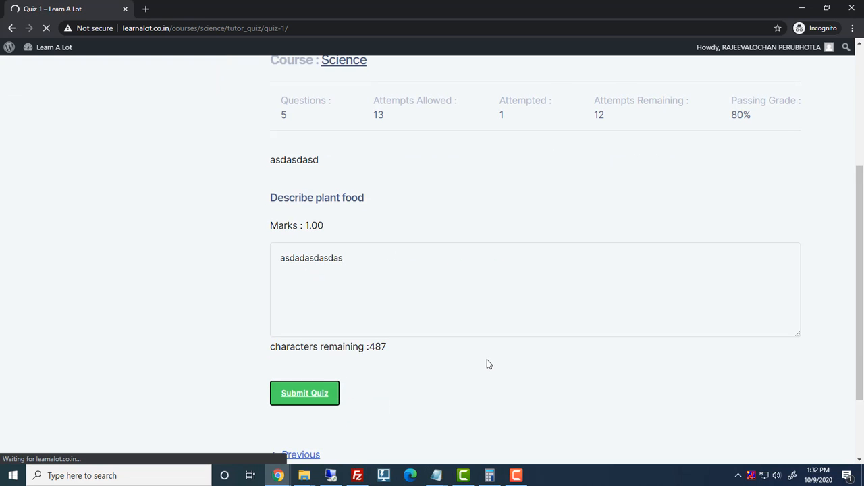
Check the quiz's passing grade and previous attempt result, and open the attempt's details.
{"action": "double_click", "coordinate": [735, 331]}
{"action": "scroll", "coordinate": [703, 346], "scroll_direction": "down", "scroll_amount": 1}
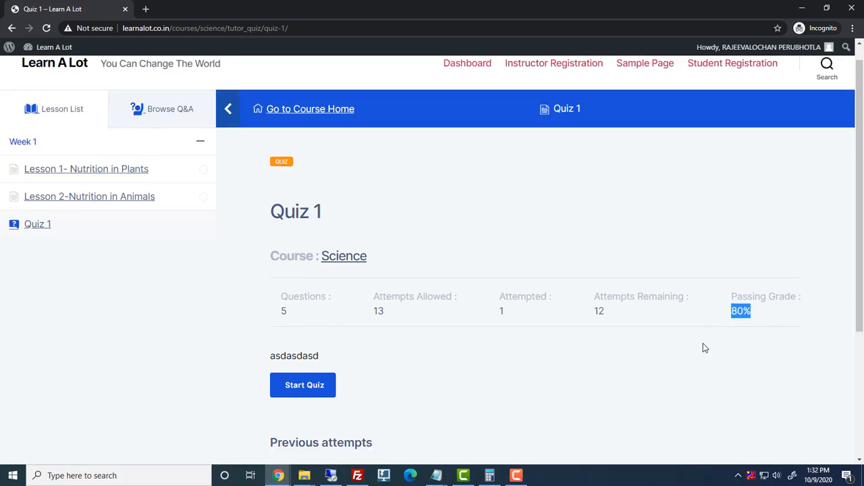
{"action": "scroll", "coordinate": [703, 343], "scroll_direction": "down", "scroll_amount": 3}
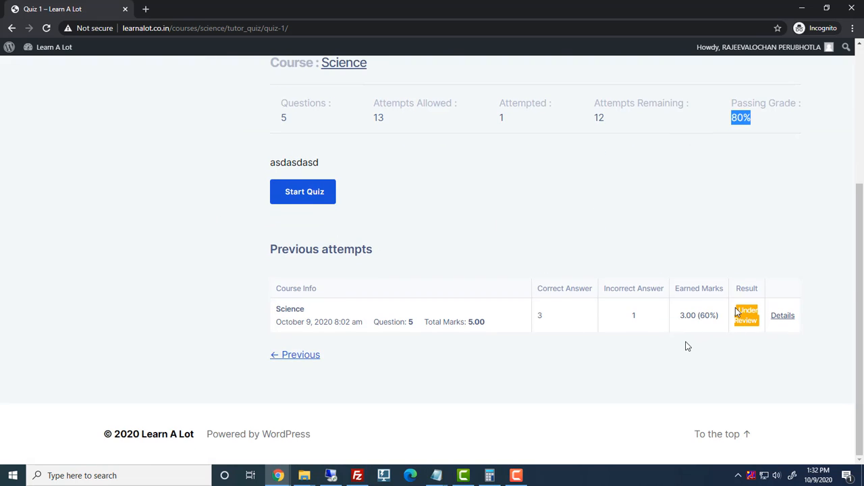
{"action": "left_click_drag", "start_coordinate": [736, 308], "coordinate": [759, 328]}
{"action": "left_click", "coordinate": [771, 331]}
{"action": "left_click", "coordinate": [781, 316]}
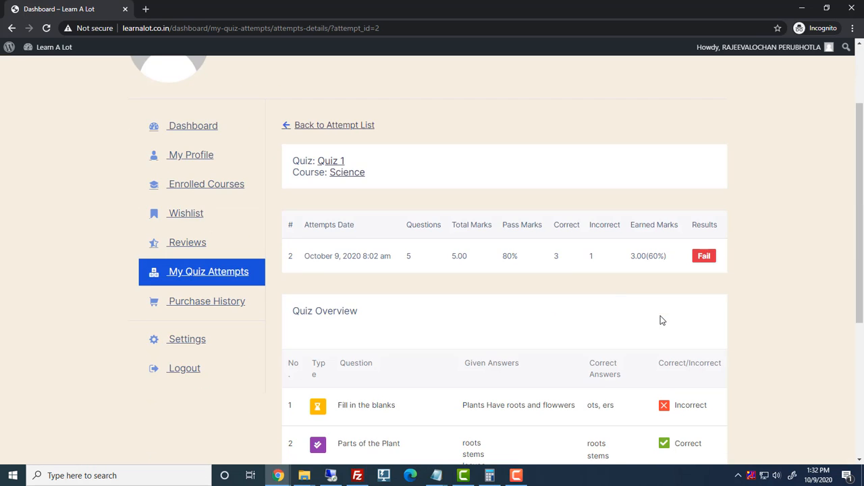
Review the given and correct answers for each question in the quiz overview, including the descriptive answer's review status.
{"action": "scroll", "coordinate": [661, 292], "scroll_direction": "down", "scroll_amount": 2}
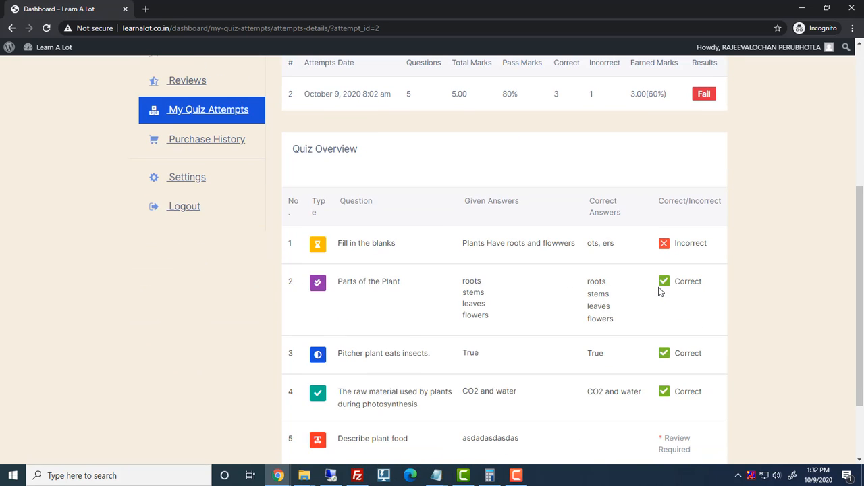
{"action": "double_click", "coordinate": [552, 245]}
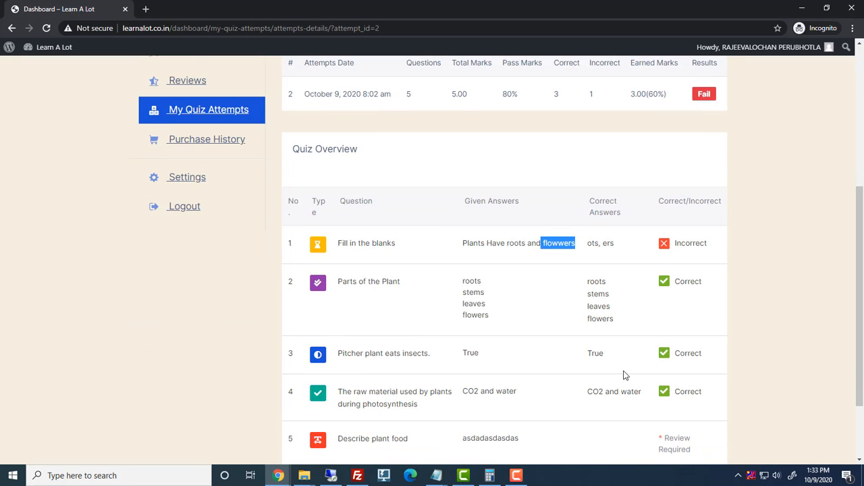
{"action": "scroll", "coordinate": [622, 361], "scroll_direction": "down", "scroll_amount": 2}
{"action": "left_click_drag", "start_coordinate": [463, 343], "coordinate": [508, 343]}
{"action": "left_click_drag", "start_coordinate": [659, 343], "coordinate": [697, 358]}
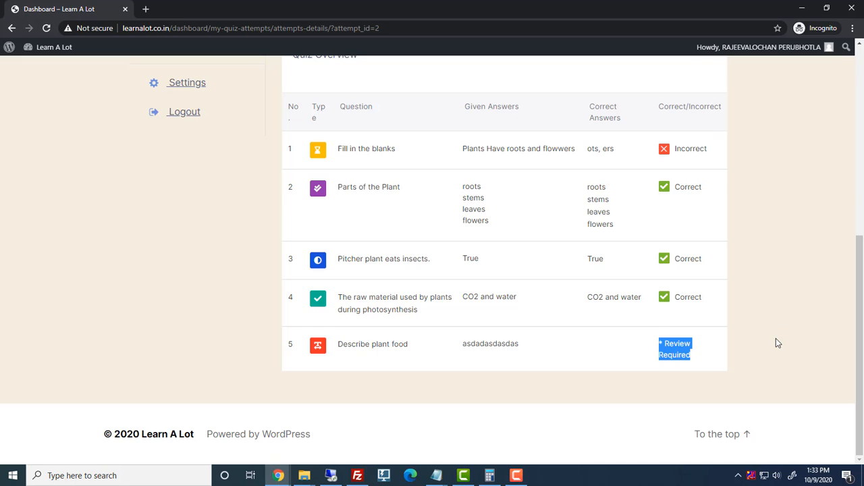
Open the student dashboard and view the enrolled, active and completed course figures.
{"action": "scroll", "coordinate": [776, 343], "scroll_direction": "up", "scroll_amount": 4}
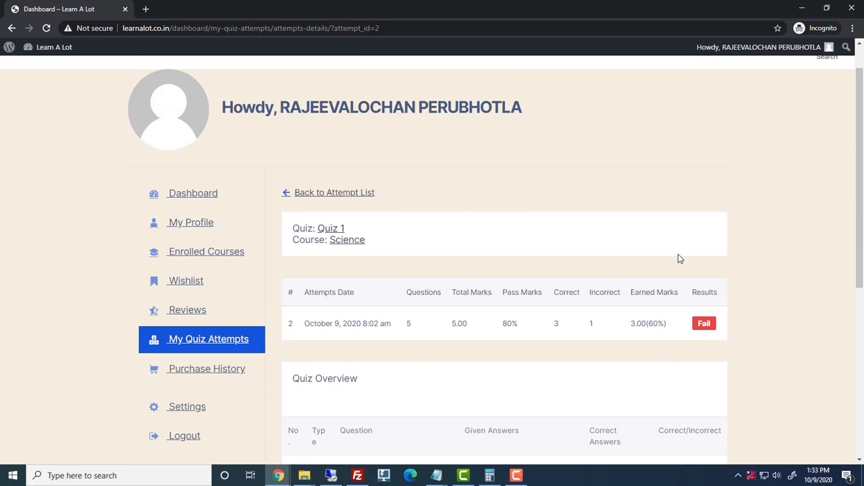
{"action": "left_click", "coordinate": [168, 195]}
{"action": "scroll", "coordinate": [600, 212], "scroll_direction": "down", "scroll_amount": 2}
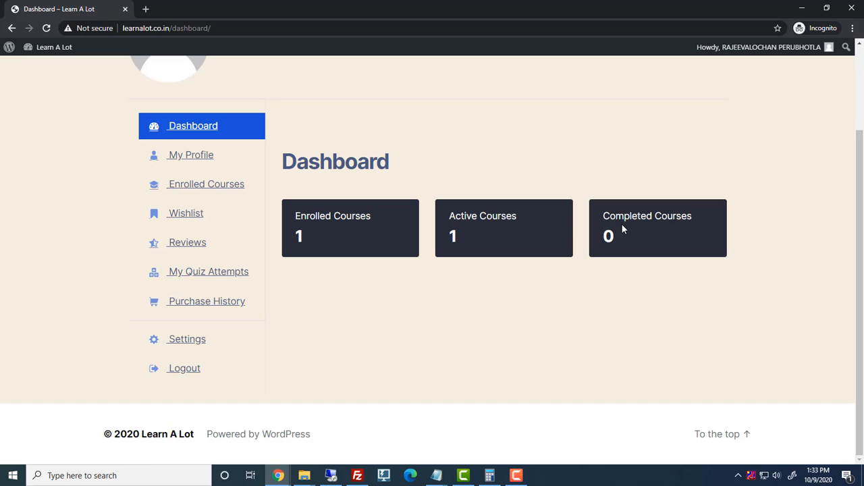
Browse the student's profile, enrolled courses and wishlist in the dashboard.
{"action": "left_click", "coordinate": [208, 159]}
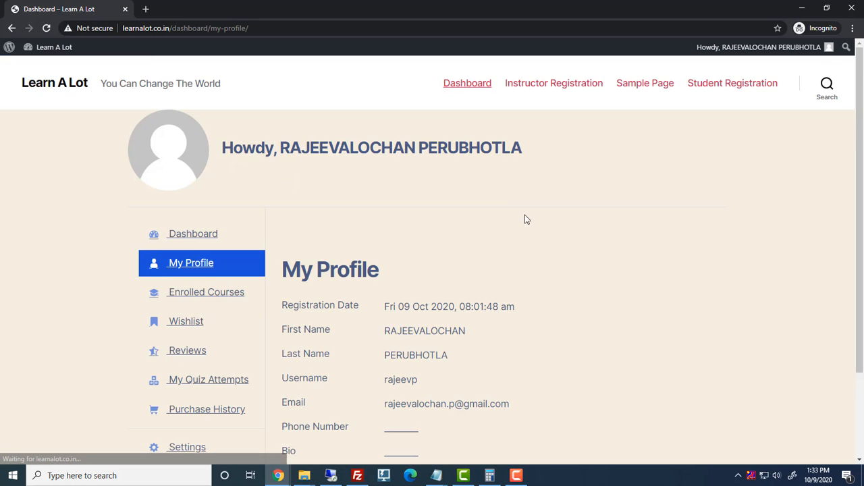
{"action": "scroll", "coordinate": [473, 212], "scroll_direction": "down", "scroll_amount": 2}
{"action": "left_click", "coordinate": [227, 193]}
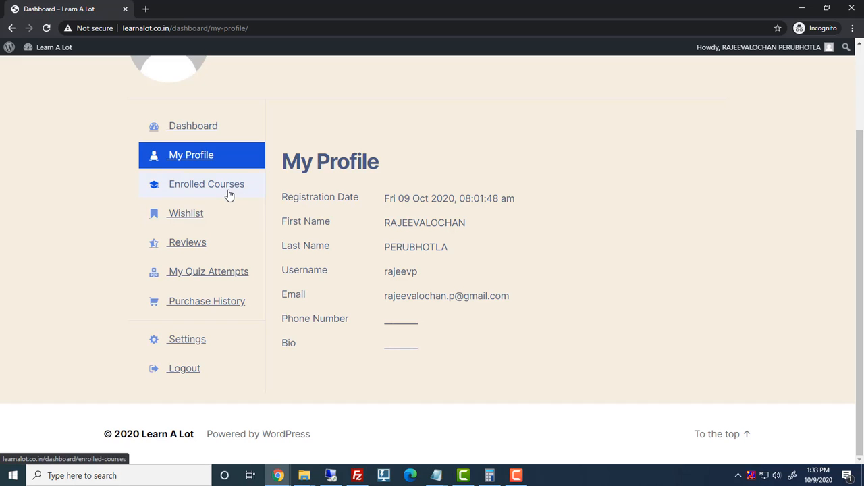
{"action": "scroll", "coordinate": [675, 256], "scroll_direction": "down", "scroll_amount": 2}
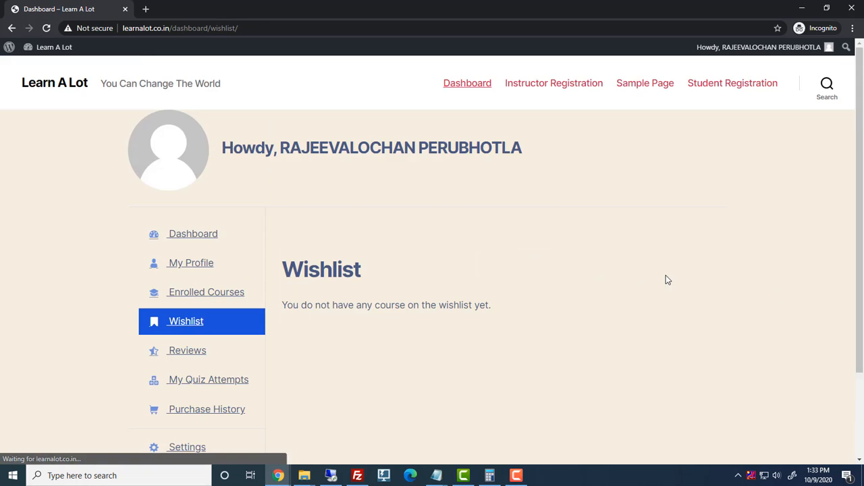
{"action": "scroll", "coordinate": [666, 279], "scroll_direction": "down", "scroll_amount": 2}
Check the student's reviews, quiz attempts and purchase history.
{"action": "left_click", "coordinate": [207, 242]}
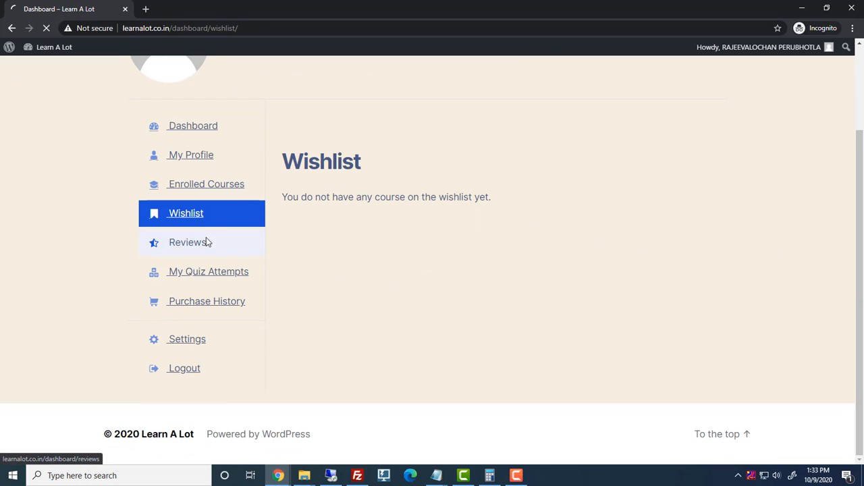
{"action": "scroll", "coordinate": [455, 268], "scroll_direction": "down", "scroll_amount": 2}
{"action": "left_click", "coordinate": [200, 273]}
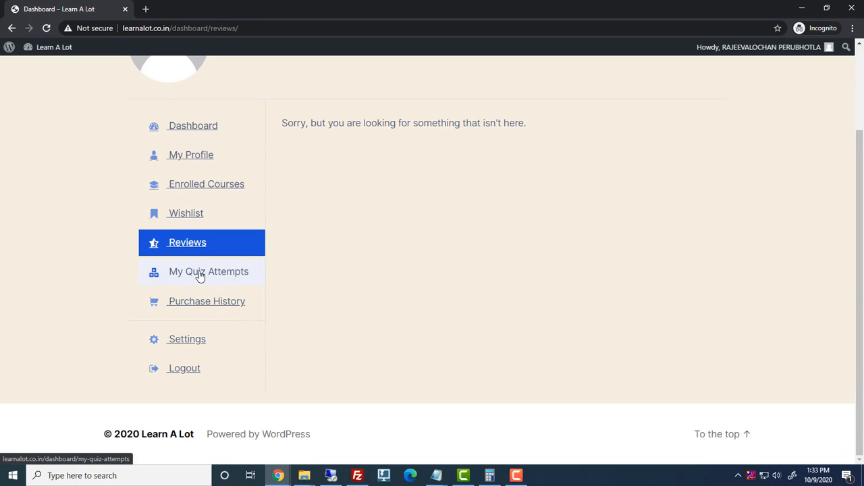
{"action": "scroll", "coordinate": [737, 293], "scroll_direction": "down", "scroll_amount": 2}
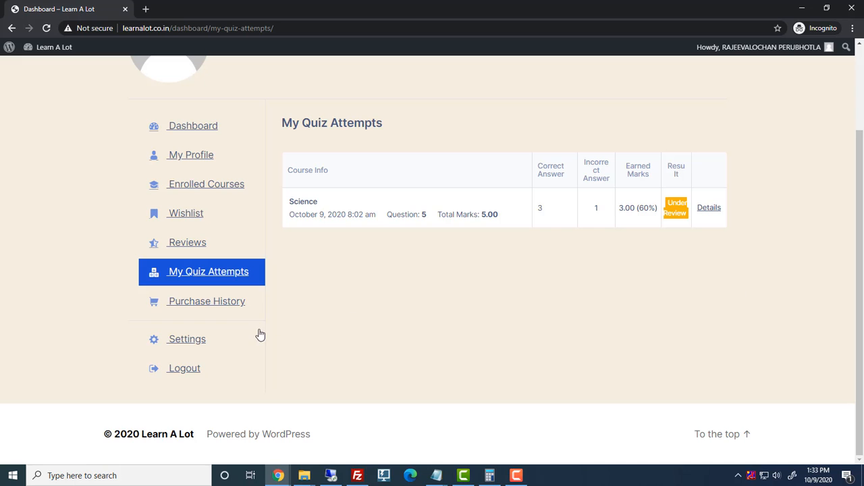
{"action": "left_click", "coordinate": [235, 314]}
{"action": "scroll", "coordinate": [243, 312], "scroll_direction": "down", "scroll_amount": 2}
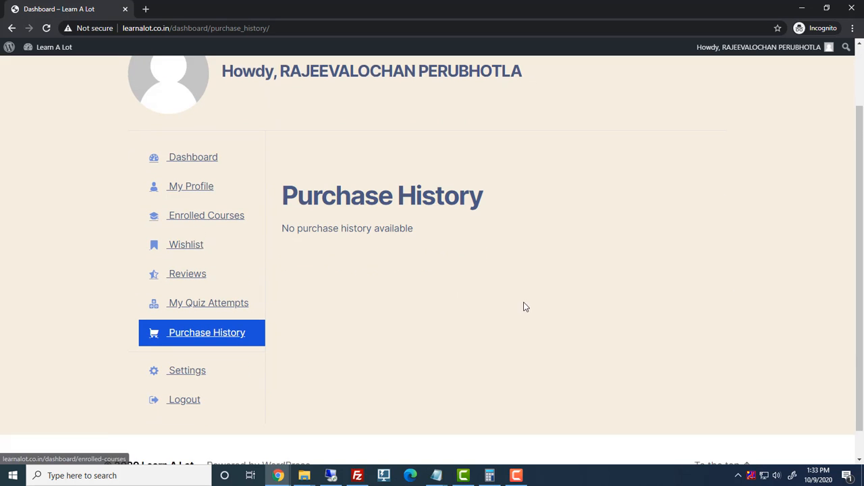
Open the student's account settings and look through the profile form.
{"action": "left_click", "coordinate": [200, 345]}
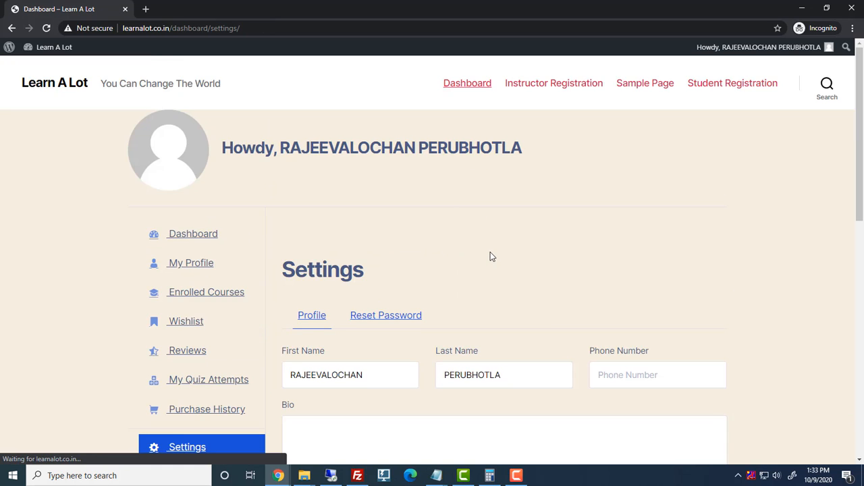
{"action": "scroll", "coordinate": [490, 252], "scroll_direction": "down", "scroll_amount": 3}
{"action": "scroll", "coordinate": [470, 294], "scroll_direction": "up", "scroll_amount": 3}
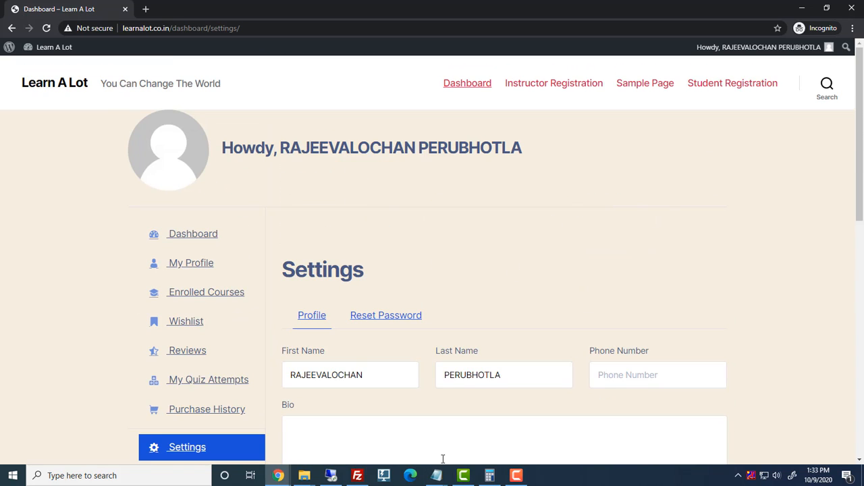
Switch to the admin's WordPress window and view the Tutor LMS tags, students and Q&A lists.
{"action": "left_click", "coordinate": [278, 475]}
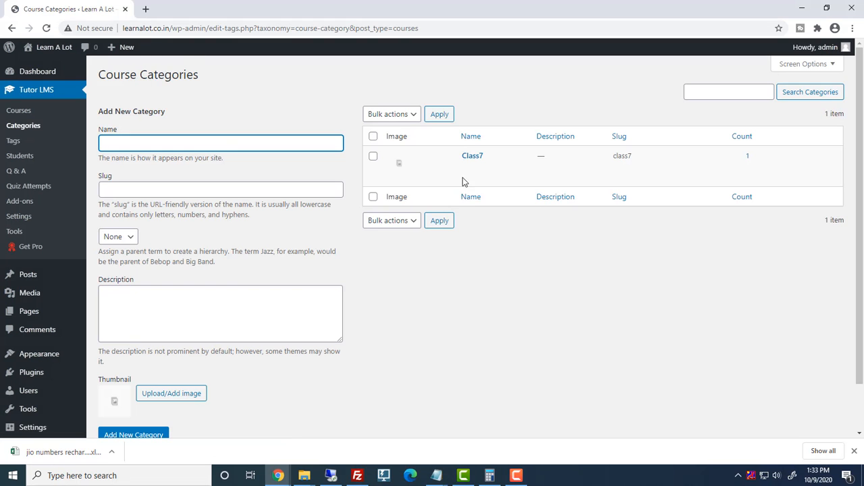
{"action": "left_click", "coordinate": [13, 142]}
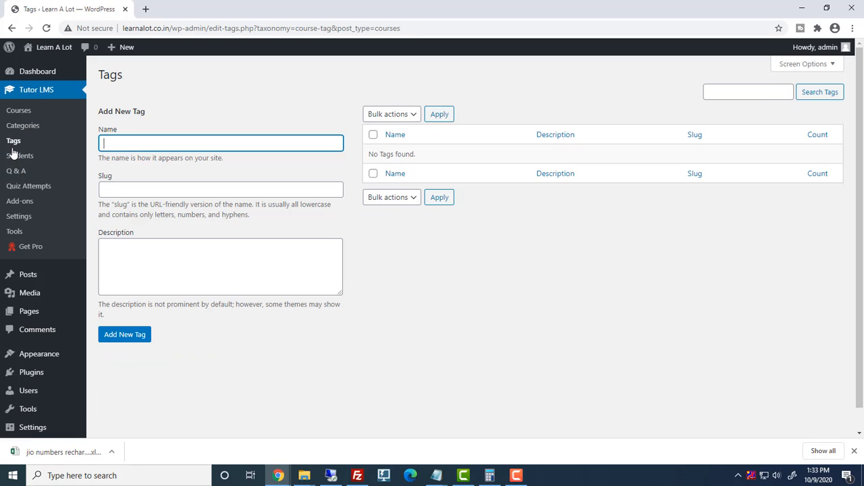
{"action": "left_click", "coordinate": [13, 160]}
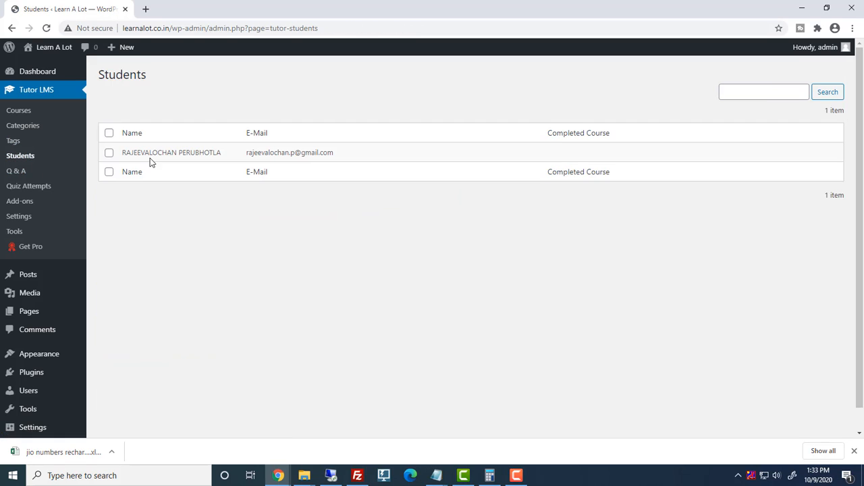
{"action": "left_click", "coordinate": [18, 172]}
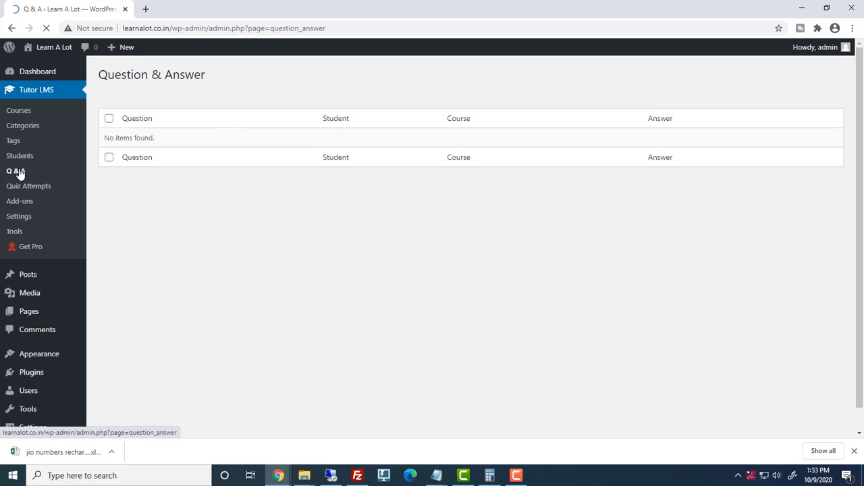
Open the student's Quiz 1 attempt for review and mark the "Describe plant food" answer as correct.
{"action": "left_click", "coordinate": [20, 189]}
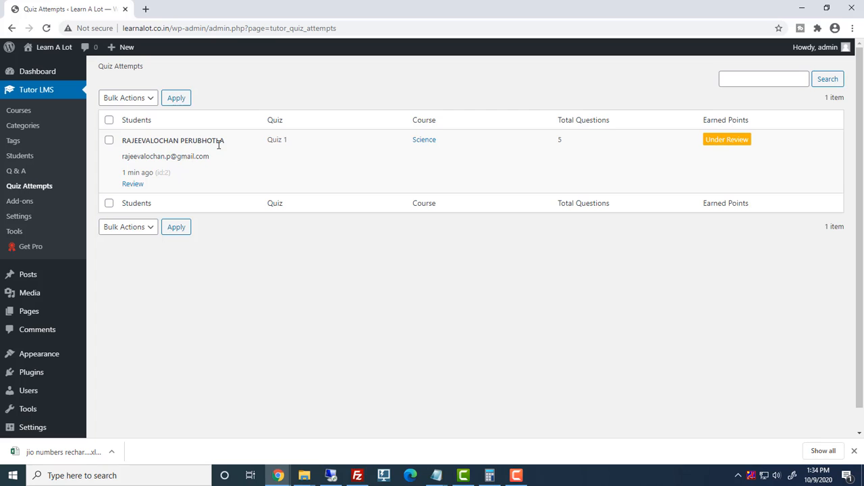
{"action": "left_click", "coordinate": [133, 184]}
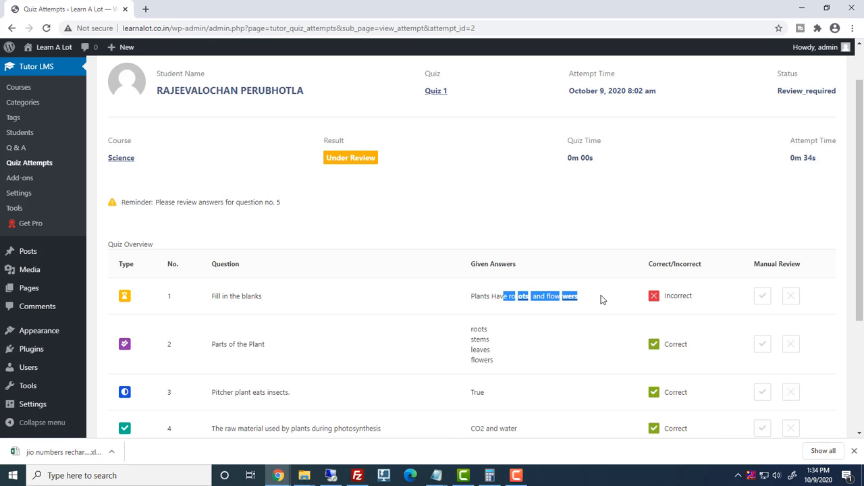
{"action": "scroll", "coordinate": [597, 303], "scroll_direction": "down", "scroll_amount": 2}
{"action": "left_click", "coordinate": [762, 359]}
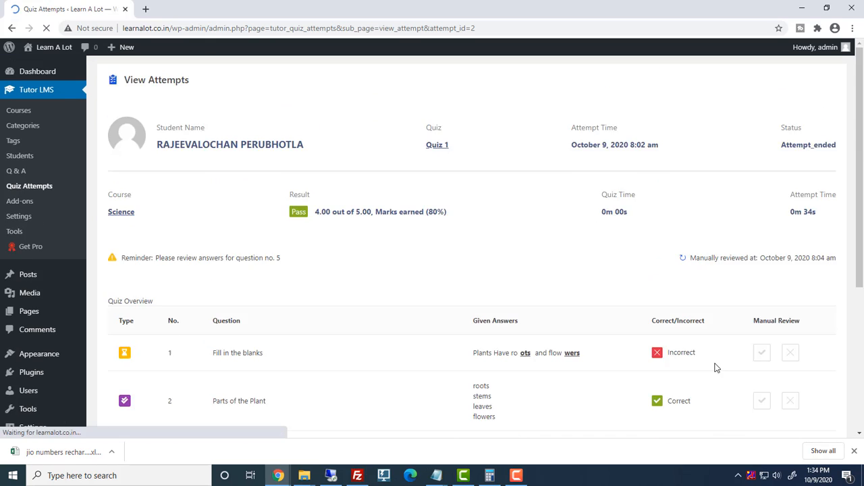
Update the quiz attempt review with the instructor feedback left blank and check the attempt's result.
{"action": "left_click", "coordinate": [762, 191]}
{"action": "scroll", "coordinate": [731, 381], "scroll_direction": "down", "scroll_amount": 1}
{"action": "left_click", "coordinate": [790, 116]}
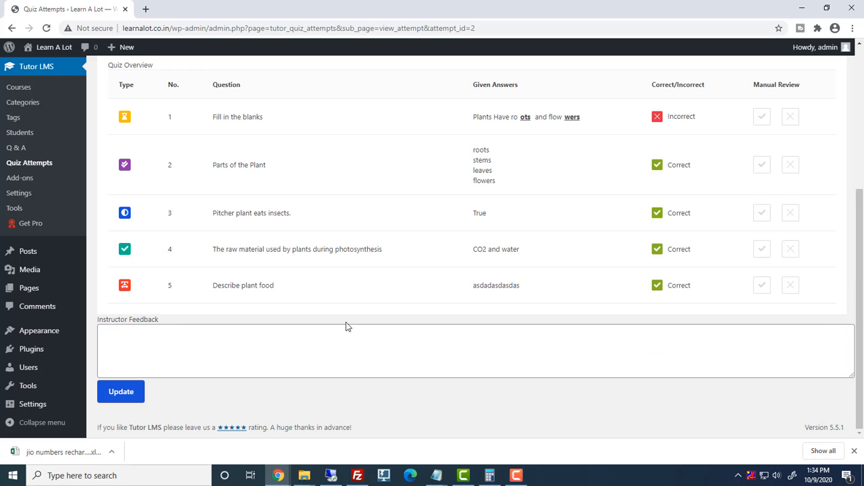
{"action": "left_click", "coordinate": [123, 392]}
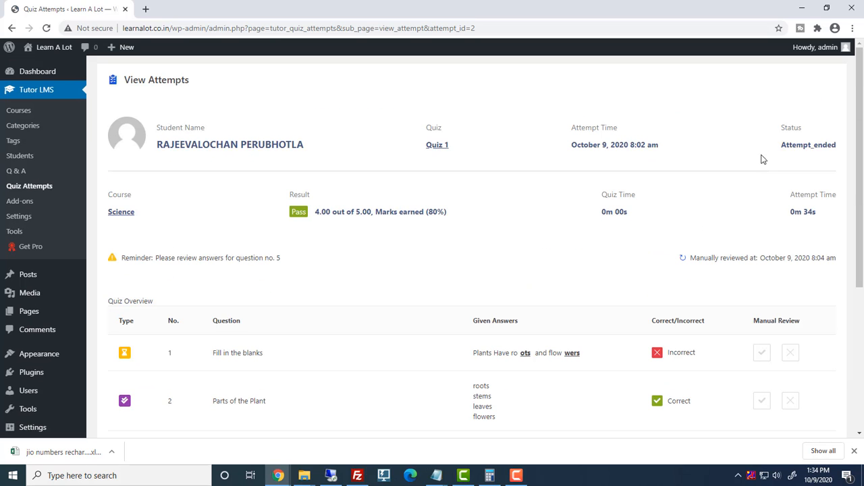
{"action": "double_click", "coordinate": [323, 212]}
View the available Tutor LMS Pro add-ons and look through the general Tutor settings.
{"action": "left_click", "coordinate": [20, 201]}
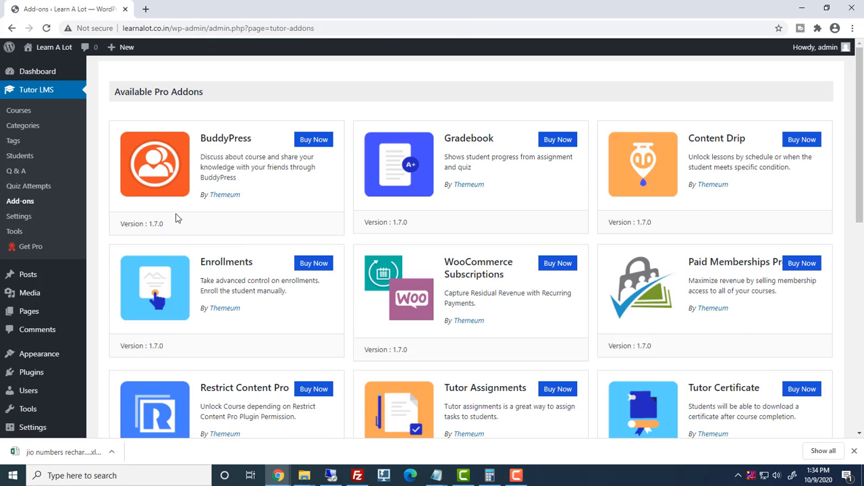
{"action": "left_click", "coordinate": [20, 217]}
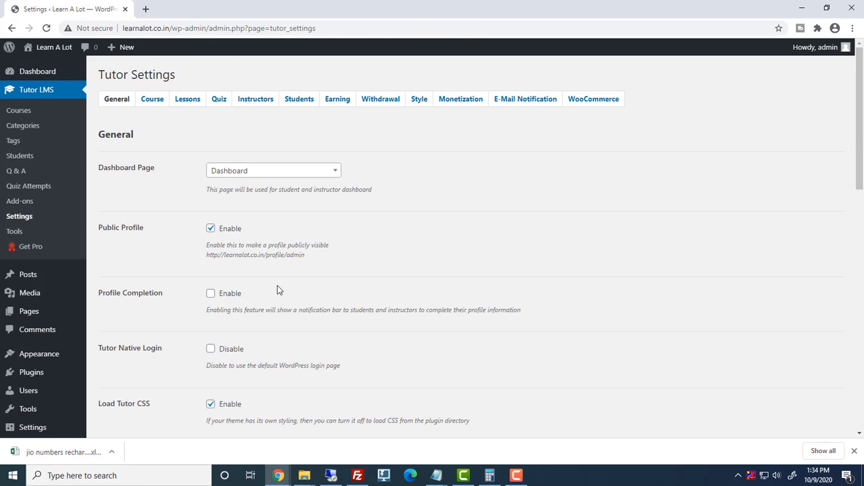
{"action": "scroll", "coordinate": [276, 289], "scroll_direction": "down", "scroll_amount": 9}
{"action": "scroll", "coordinate": [277, 289], "scroll_direction": "down", "scroll_amount": 3}
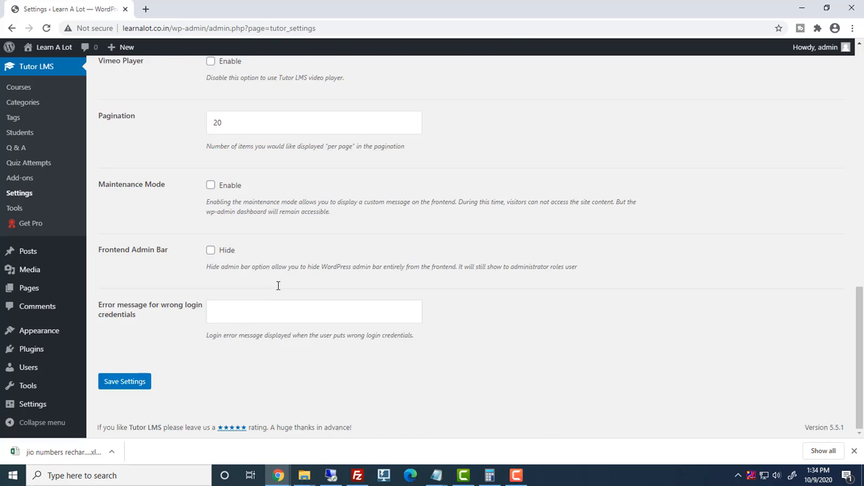
{"action": "scroll", "coordinate": [277, 286], "scroll_direction": "up", "scroll_amount": 15}
Look through the course options in the Tutor settings.
{"action": "left_click", "coordinate": [152, 98]}
{"action": "scroll", "coordinate": [432, 312], "scroll_direction": "down", "scroll_amount": 8}
{"action": "scroll", "coordinate": [433, 313], "scroll_direction": "up", "scroll_amount": 8}
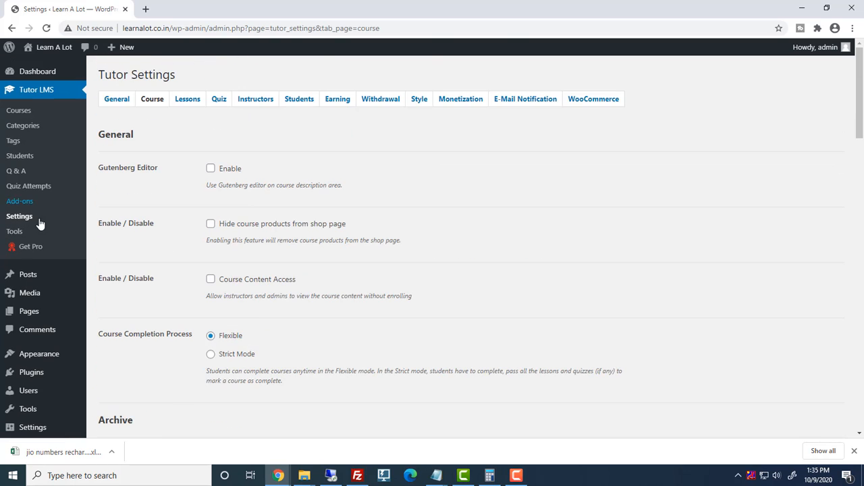
View the Tutor pages listed in the Tutor LMS tools and examine the environment status.
{"action": "left_click", "coordinate": [15, 231]}
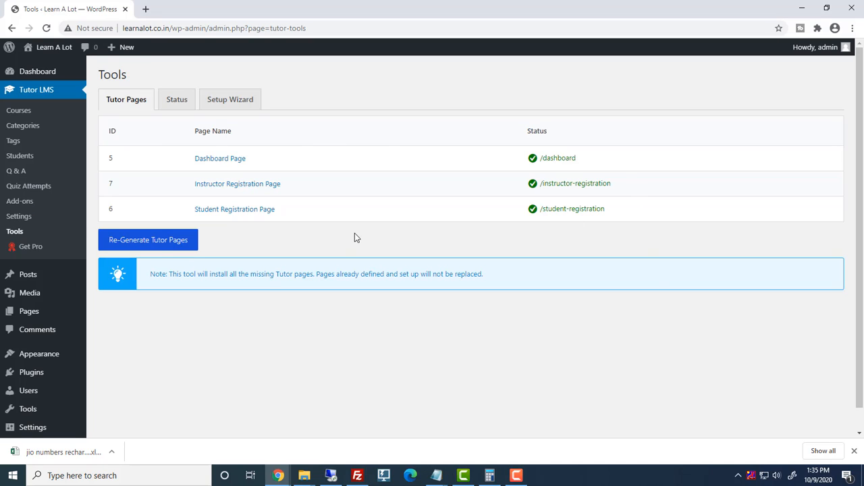
{"action": "left_click", "coordinate": [185, 110]}
{"action": "scroll", "coordinate": [361, 309], "scroll_direction": "down", "scroll_amount": 5}
{"action": "scroll", "coordinate": [361, 308], "scroll_direction": "up", "scroll_amount": 5}
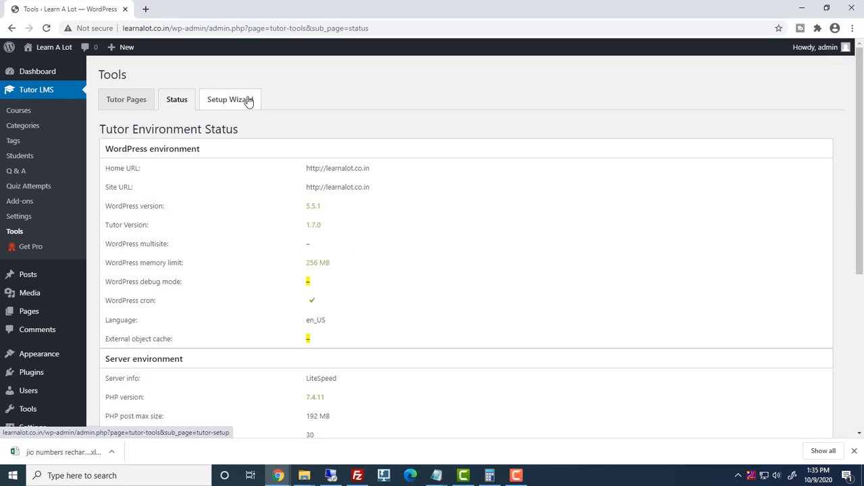